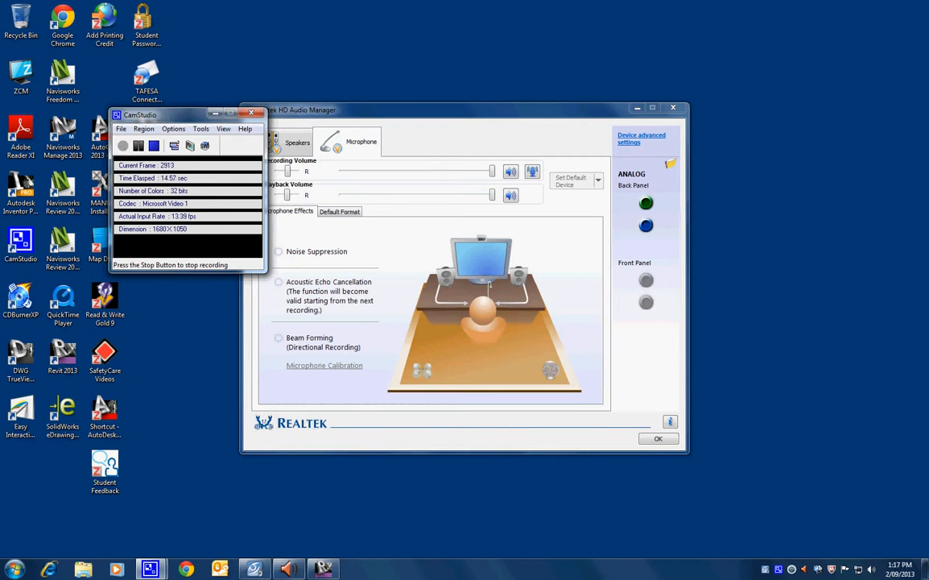
Switch to Revit and open the default 3D view of the house.
{"action": "left_click", "coordinate": [322, 570]}
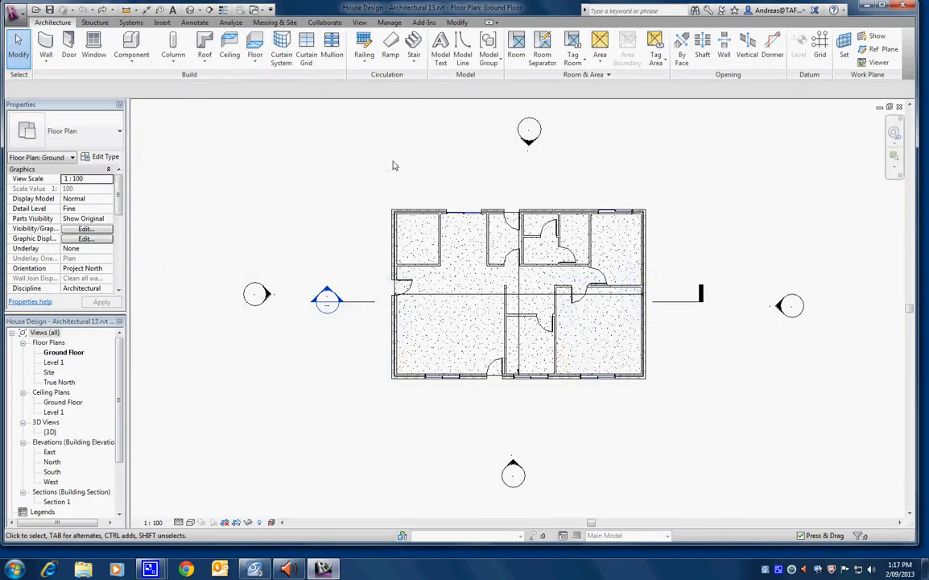
{"action": "middle_click_drag", "start_coordinate": [499, 193], "coordinate": [456, 185]}
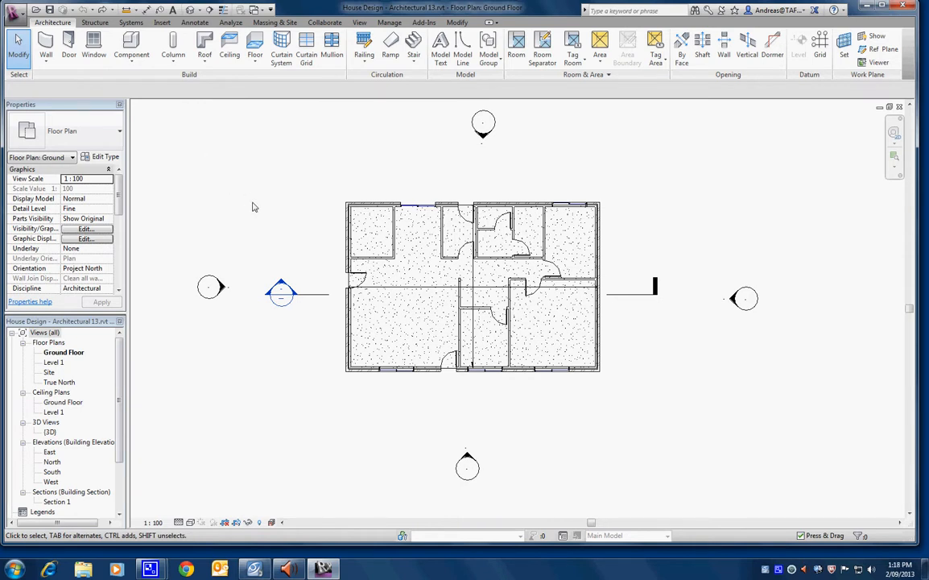
{"action": "left_click", "coordinate": [190, 11]}
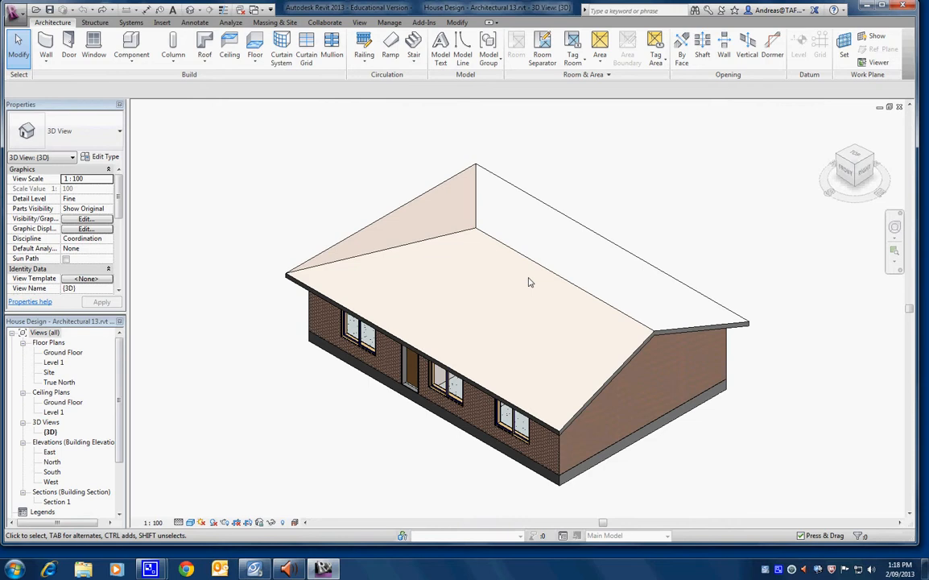
Turn off the Roofs model category in the 3D view's visibility/graphic overrides.
{"action": "key", "text": "v"}
{"action": "key", "text": "g"}
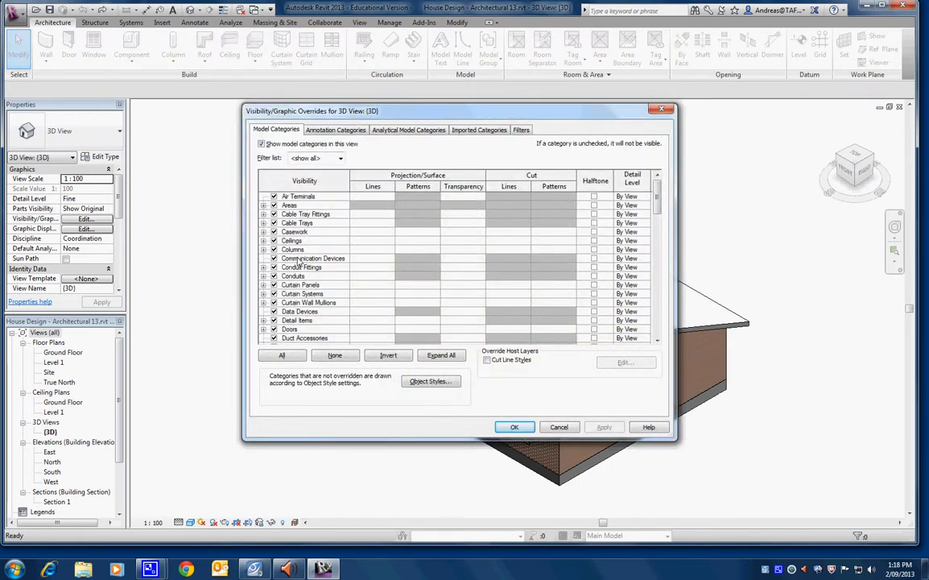
{"action": "scroll", "coordinate": [292, 299], "scroll_direction": "down", "scroll_amount": 7}
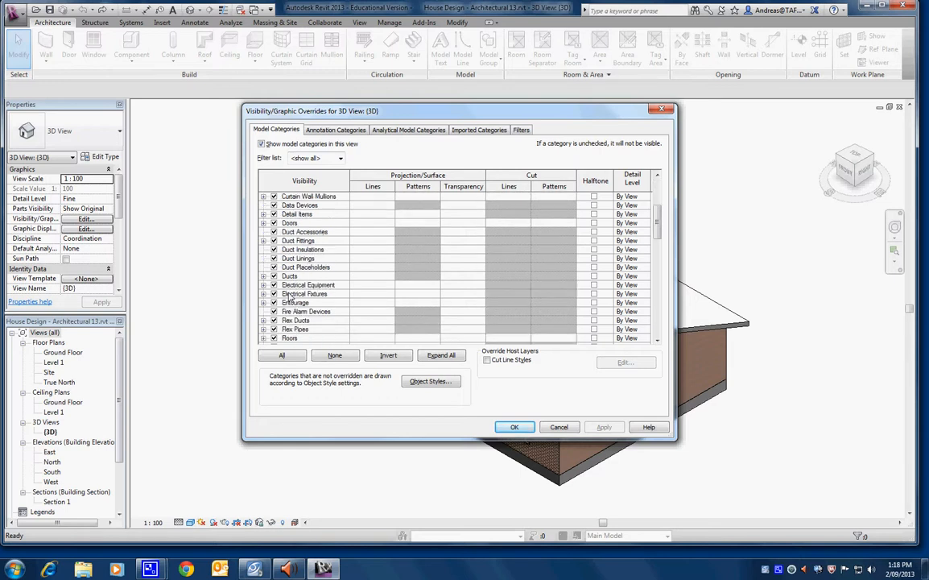
{"action": "scroll", "coordinate": [293, 299], "scroll_direction": "down", "scroll_amount": 10}
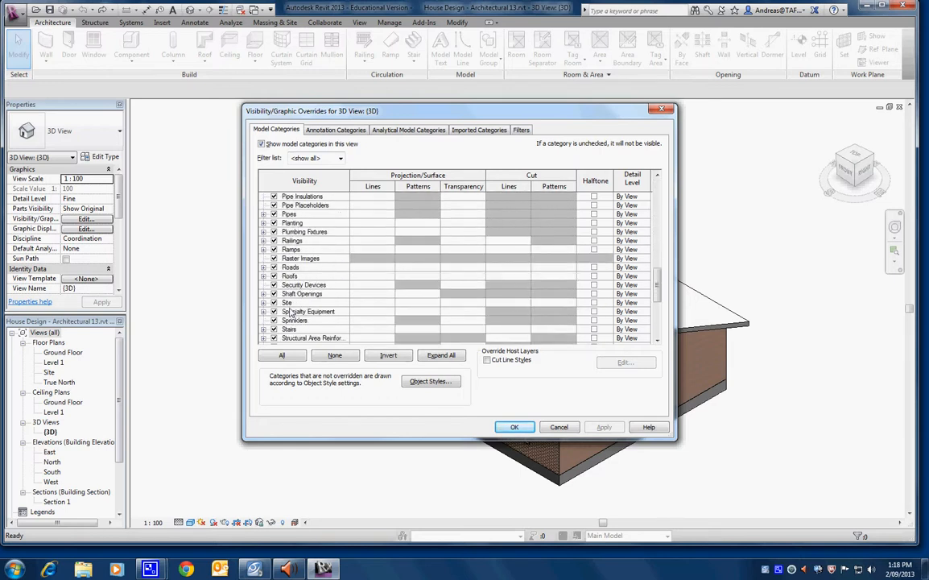
{"action": "scroll", "coordinate": [293, 312], "scroll_direction": "down", "scroll_amount": 3}
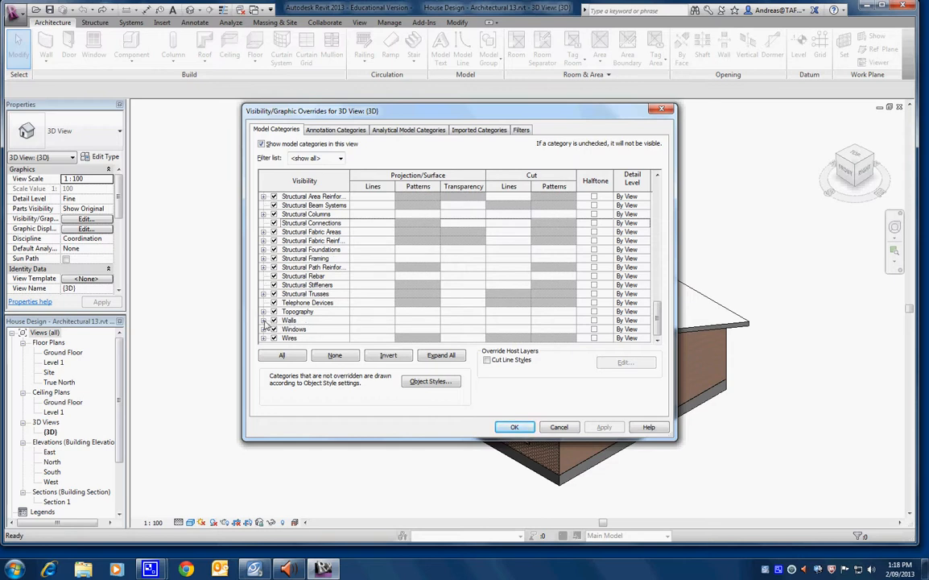
{"action": "left_click", "coordinate": [264, 321]}
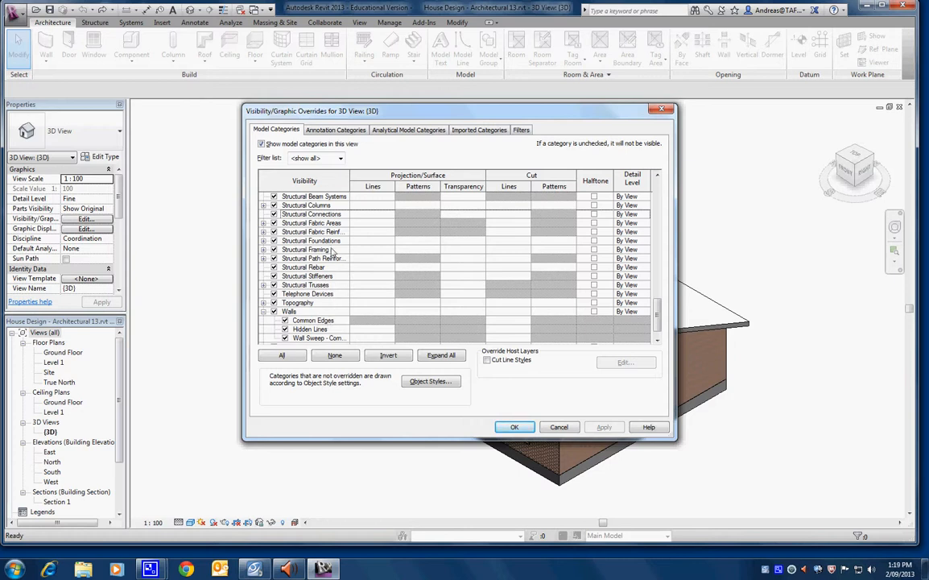
{"action": "scroll", "coordinate": [377, 276], "scroll_direction": "up", "scroll_amount": 5}
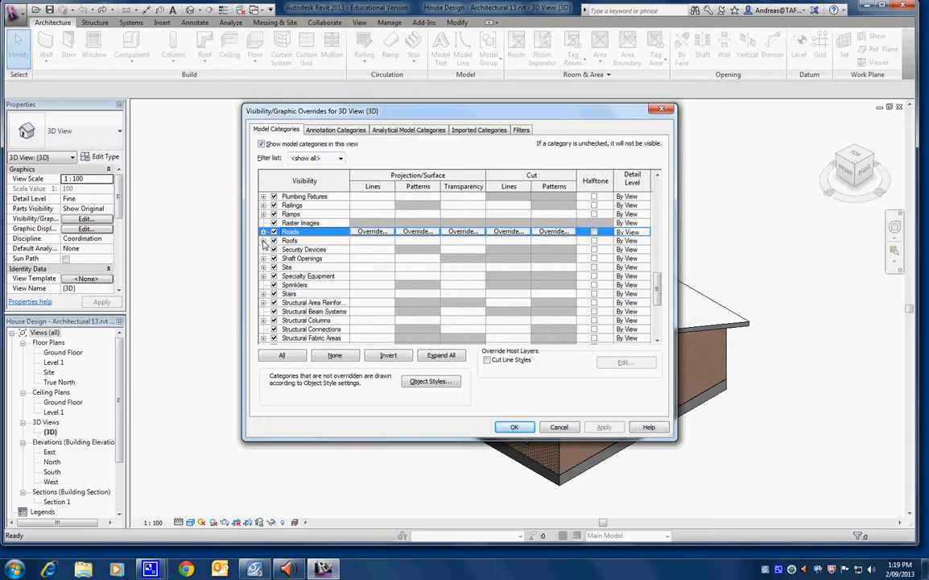
{"action": "left_click", "coordinate": [264, 240]}
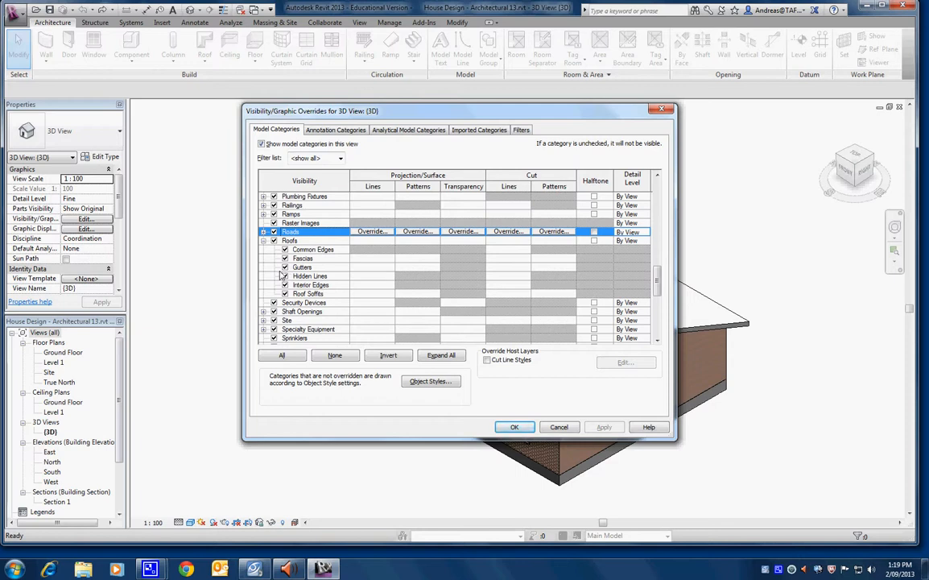
{"action": "left_click", "coordinate": [274, 240]}
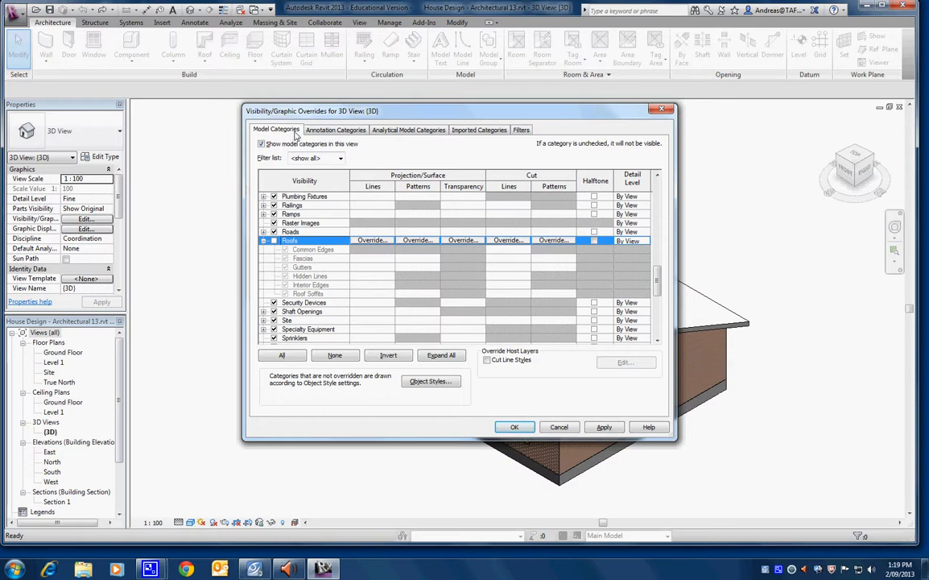
Review the annotation and imported categories and accept the visibility overrides for the 3D view.
{"action": "left_click", "coordinate": [352, 139]}
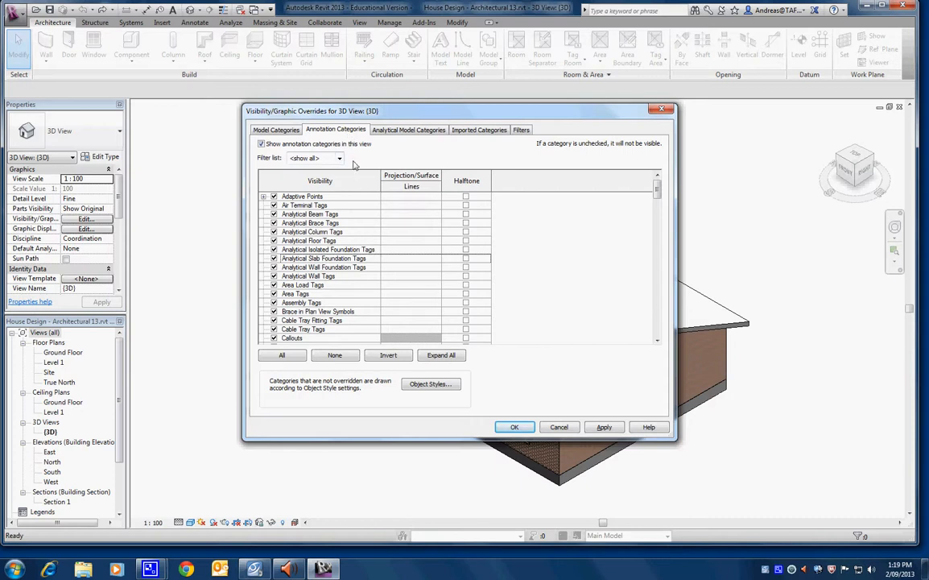
{"action": "scroll", "coordinate": [342, 289], "scroll_direction": "down", "scroll_amount": 1}
{"action": "scroll", "coordinate": [343, 289], "scroll_direction": "down", "scroll_amount": 9}
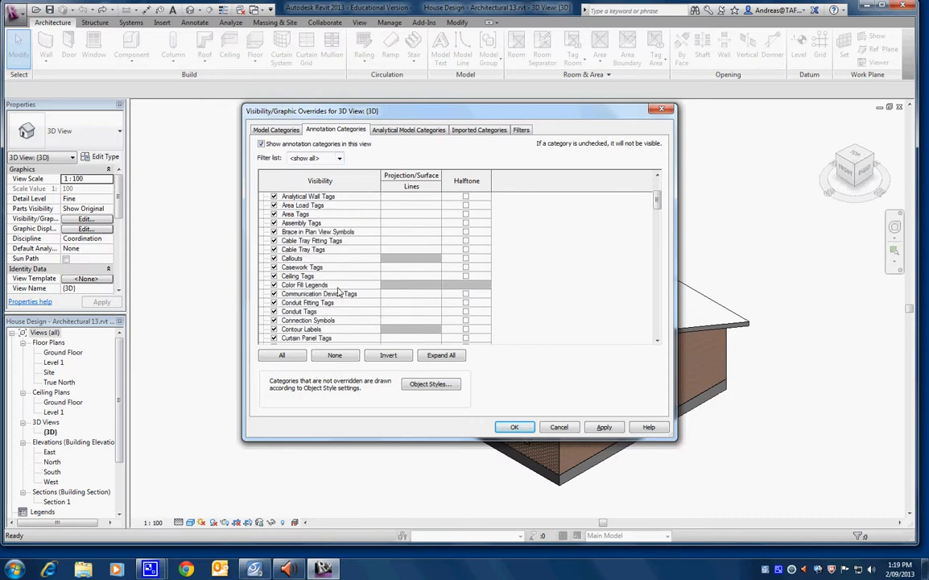
{"action": "scroll", "coordinate": [343, 293], "scroll_direction": "down", "scroll_amount": 8}
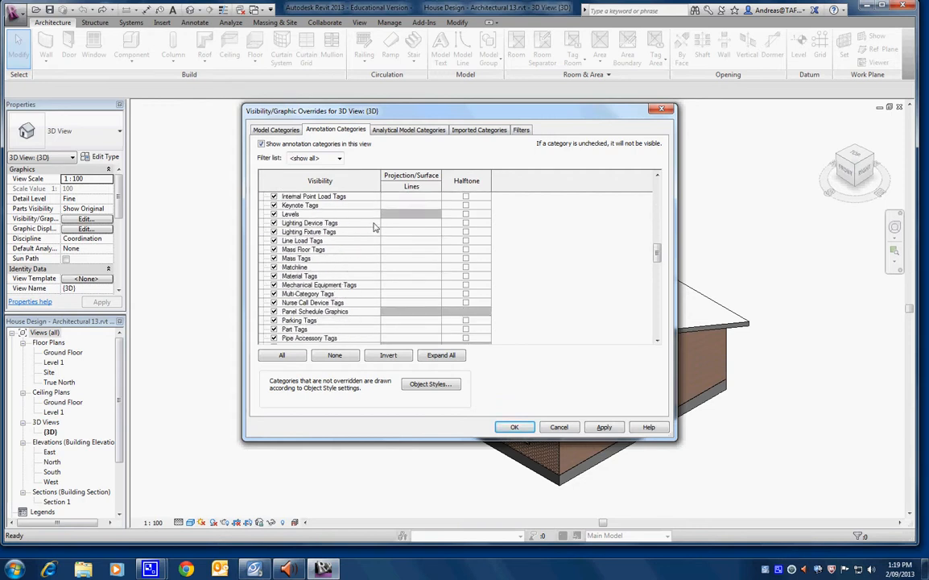
{"action": "left_click", "coordinate": [476, 129]}
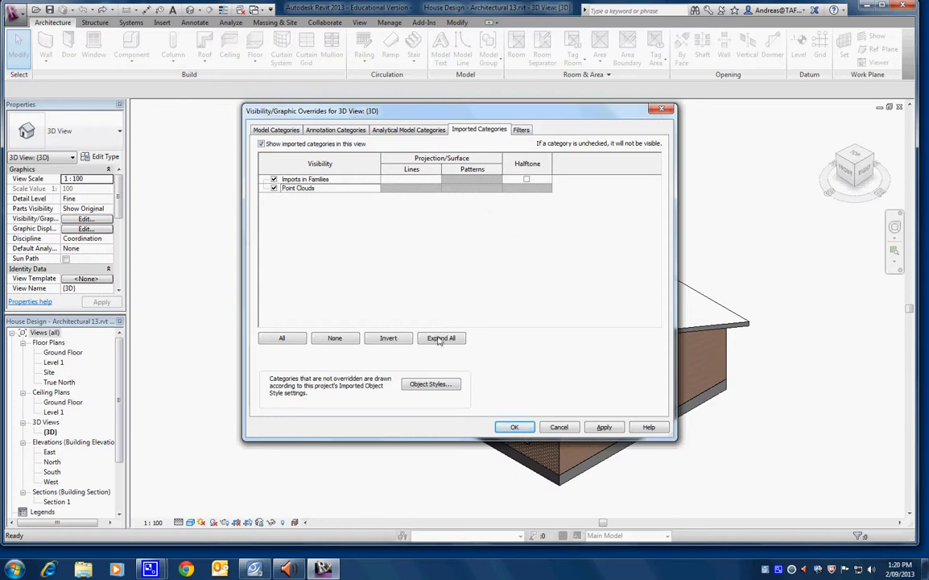
{"action": "left_click", "coordinate": [513, 428]}
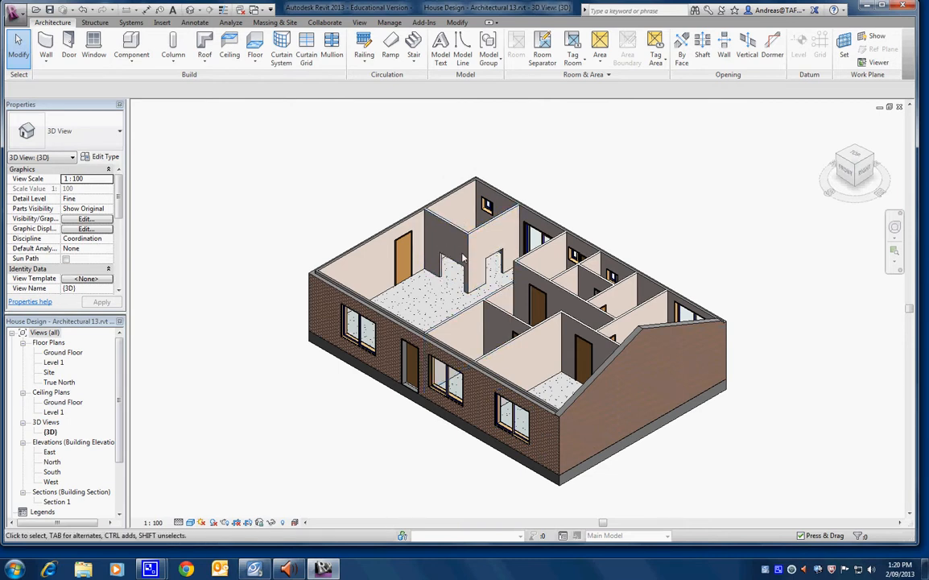
Compare the interior walls and openings in the 3D view with the Ground Floor plan.
{"action": "scroll", "coordinate": [465, 268], "scroll_direction": "up", "scroll_amount": 1}
{"action": "scroll", "coordinate": [465, 269], "scroll_direction": "up", "scroll_amount": 1}
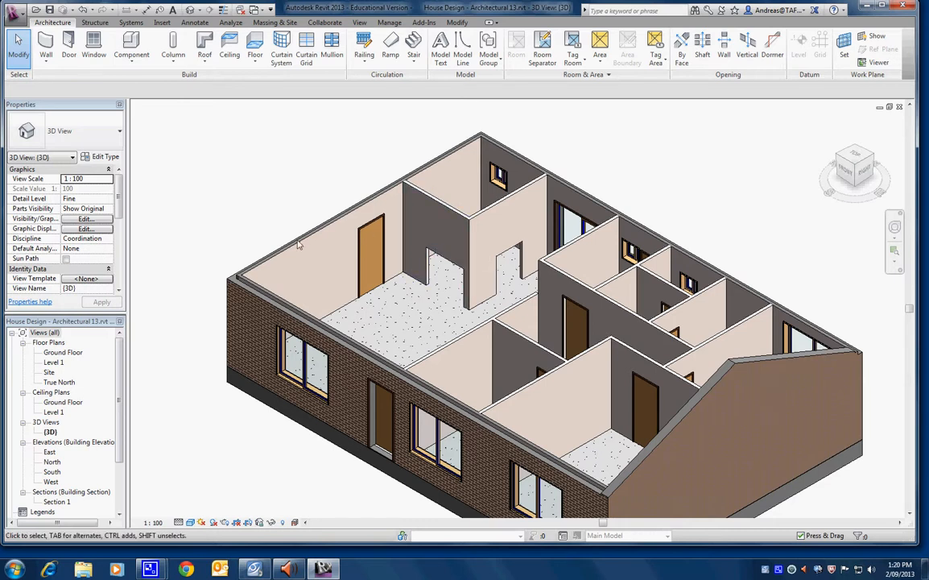
{"action": "double_click", "coordinate": [62, 352]}
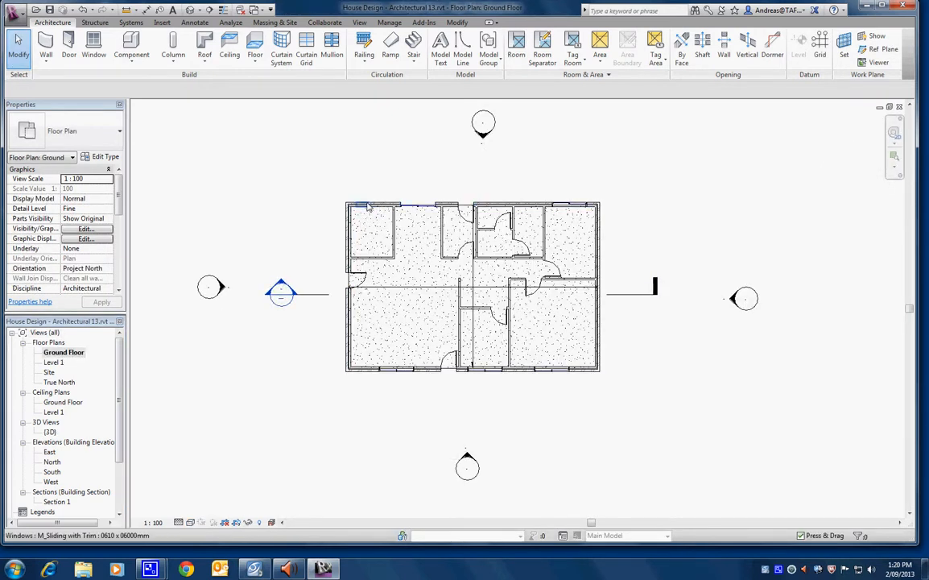
{"action": "double_click", "coordinate": [49, 432]}
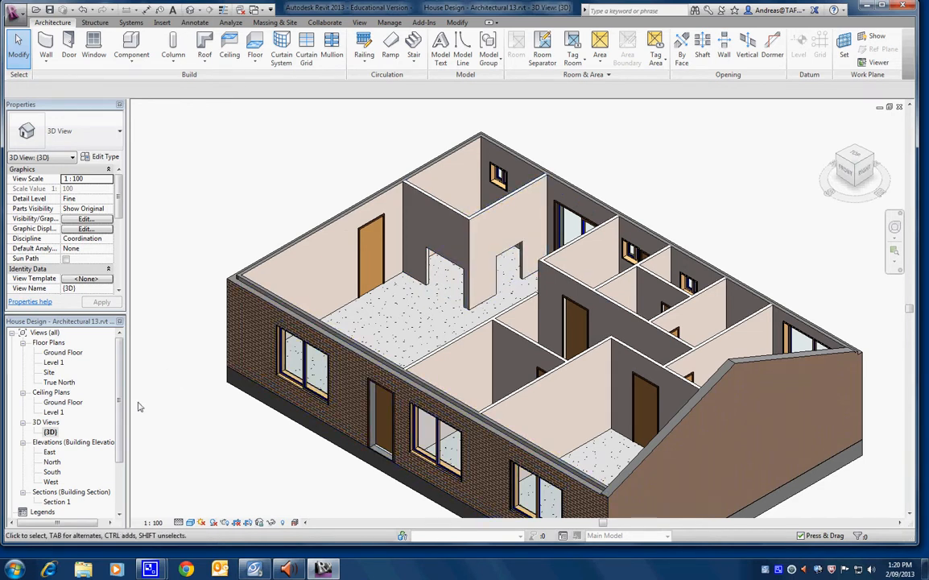
{"action": "double_click", "coordinate": [63, 352]}
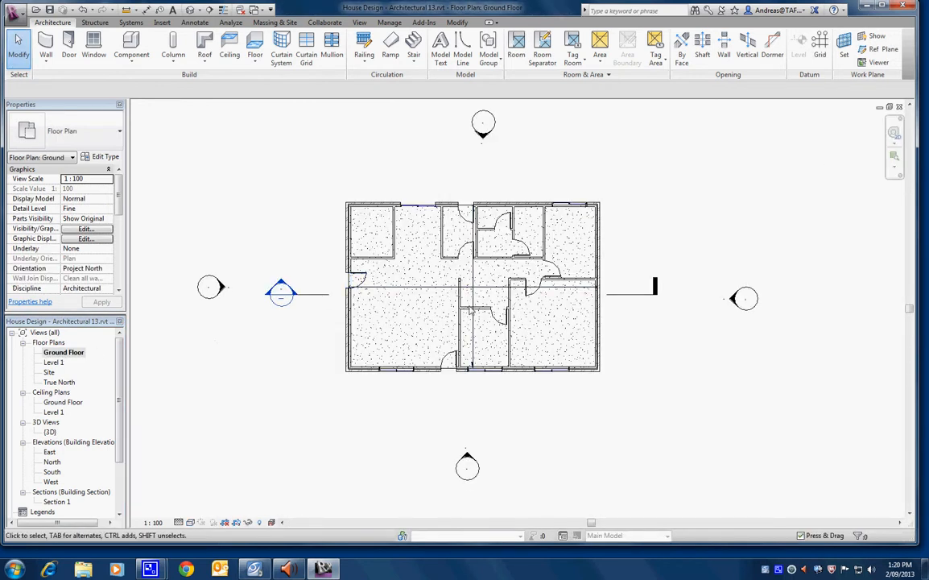
Select the rectangular wall opening beside the sliding door in the Ground Floor plan and show it in the 3D view.
{"action": "scroll", "coordinate": [394, 231], "scroll_direction": "up", "scroll_amount": 6}
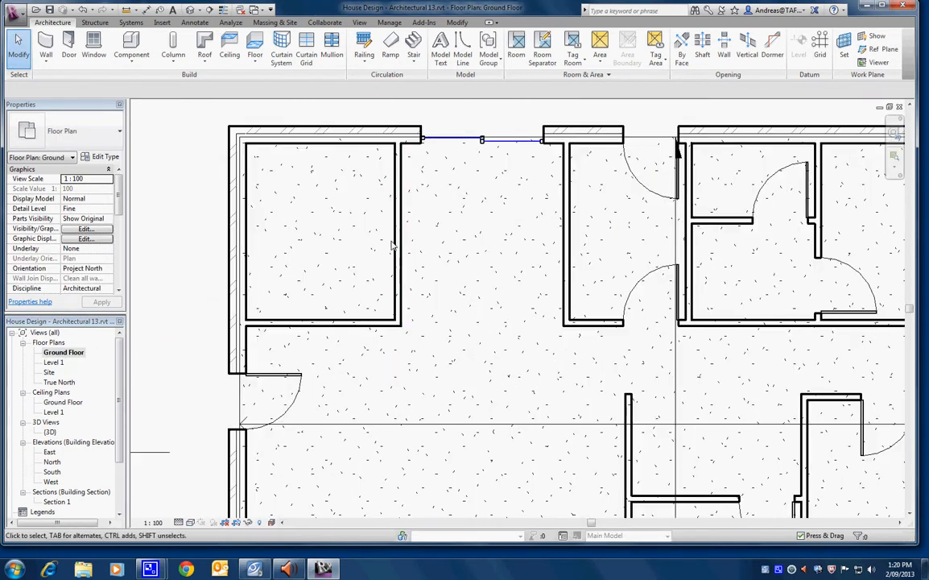
{"action": "key", "text": "Tab"}
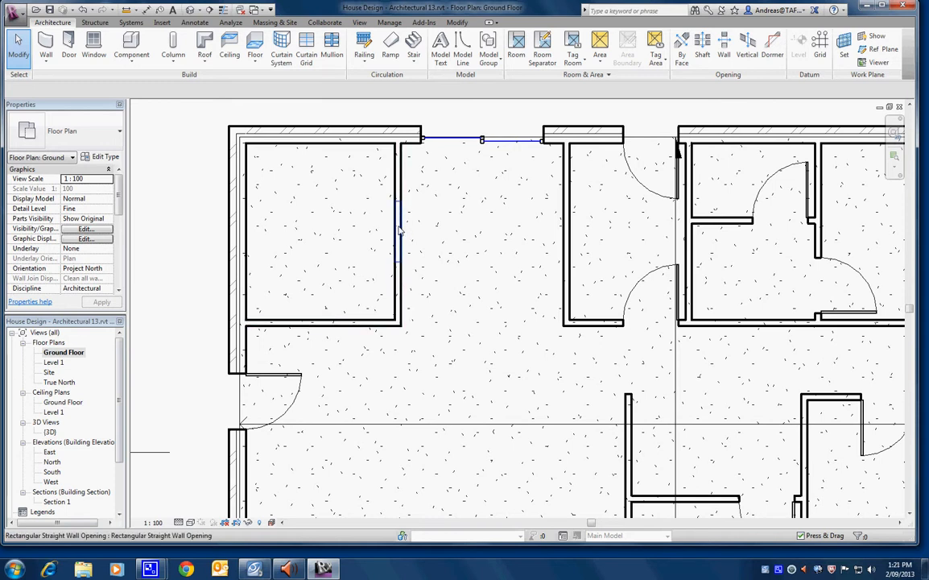
{"action": "left_click", "coordinate": [399, 231]}
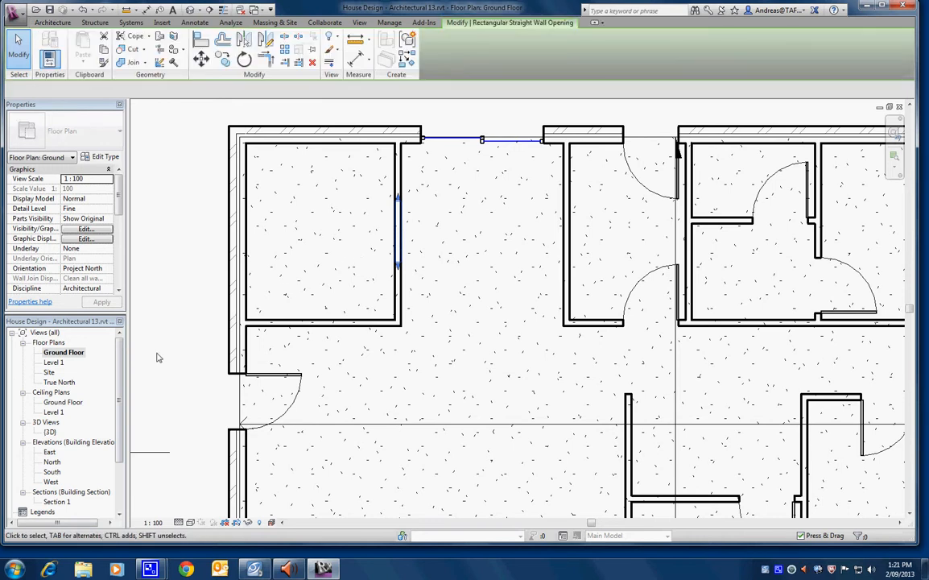
{"action": "double_click", "coordinate": [50, 432]}
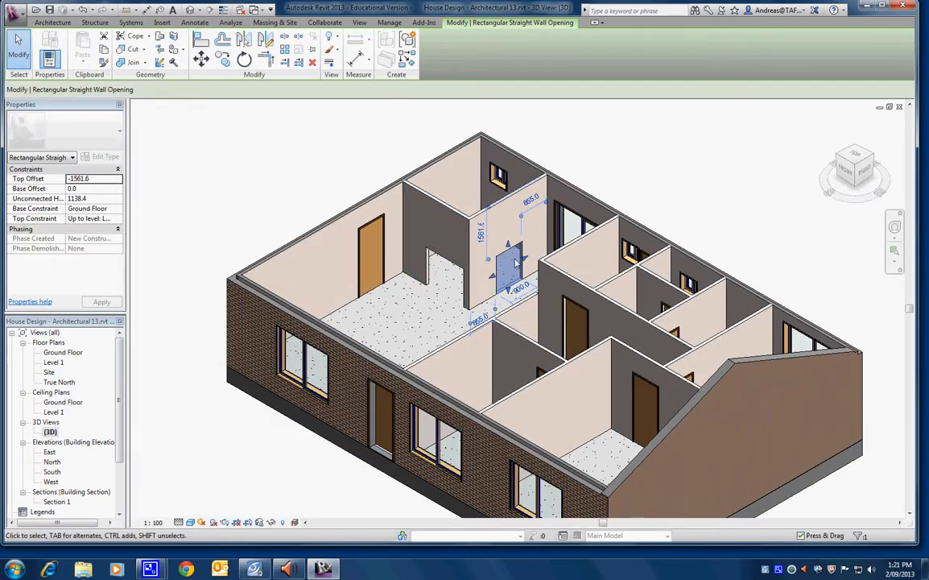
Pick the opening instead of its host stud wall in the 3D view to inspect its constraints, and clear the selection.
{"action": "key", "text": "Escape"}
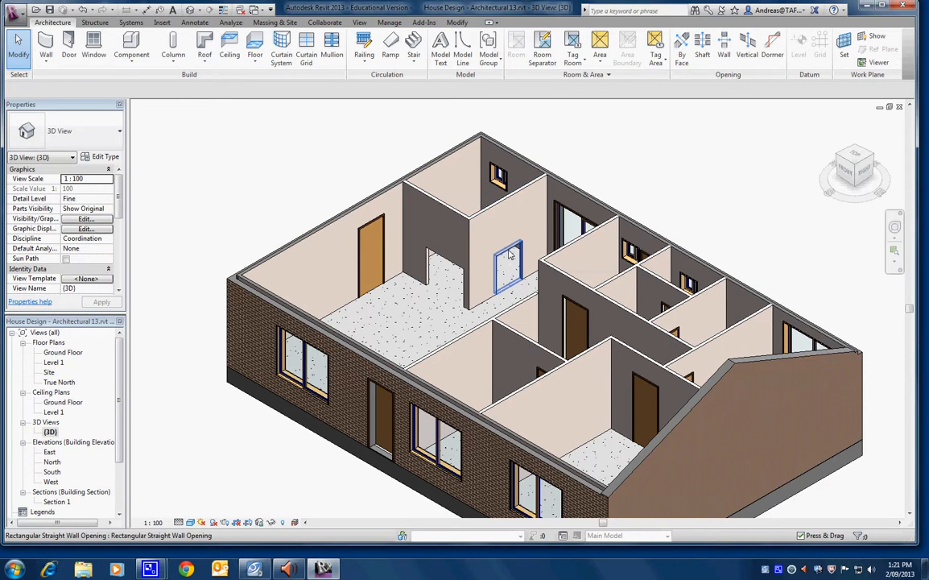
{"action": "left_click", "coordinate": [509, 255]}
{"action": "key", "text": "Escape"}
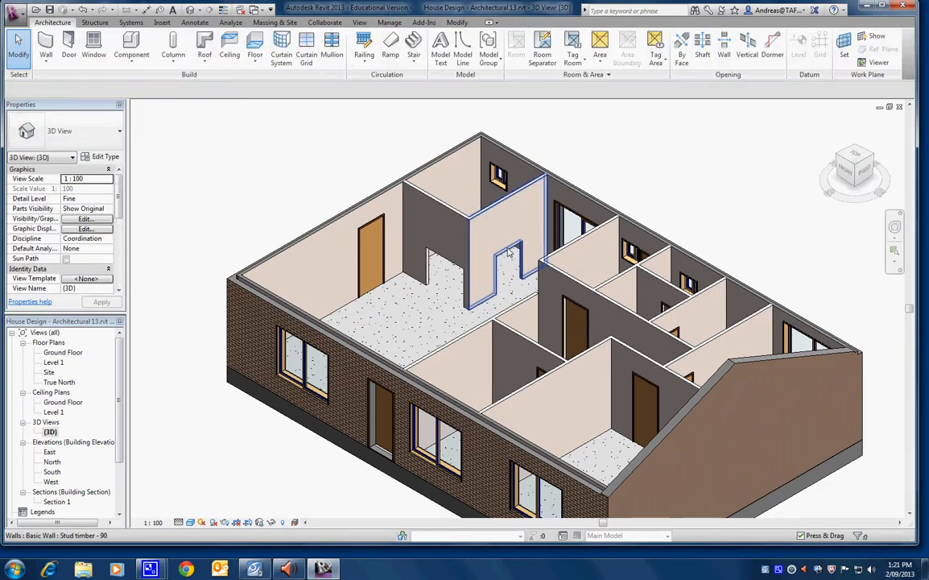
{"action": "key", "text": "Tab"}
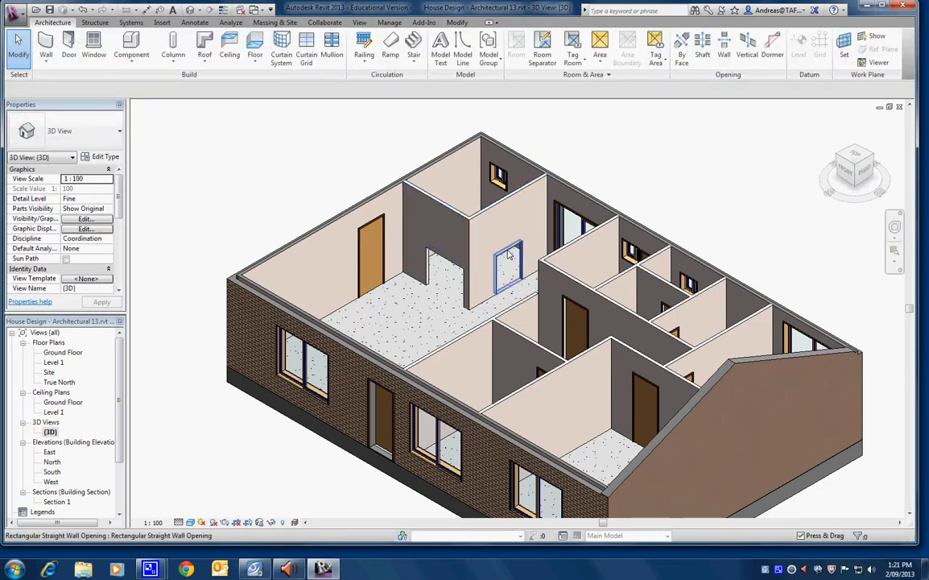
{"action": "left_click", "coordinate": [509, 256]}
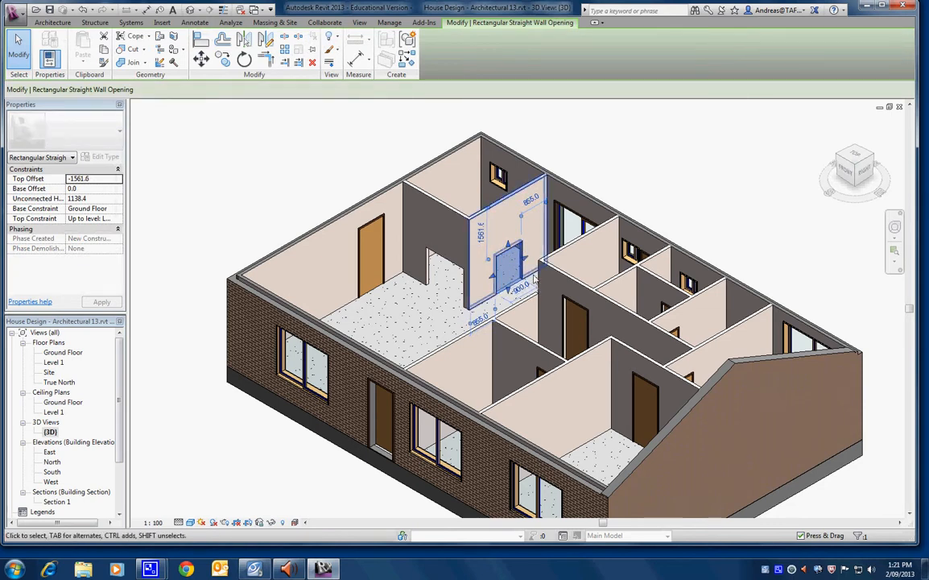
{"action": "key", "text": "Escape"}
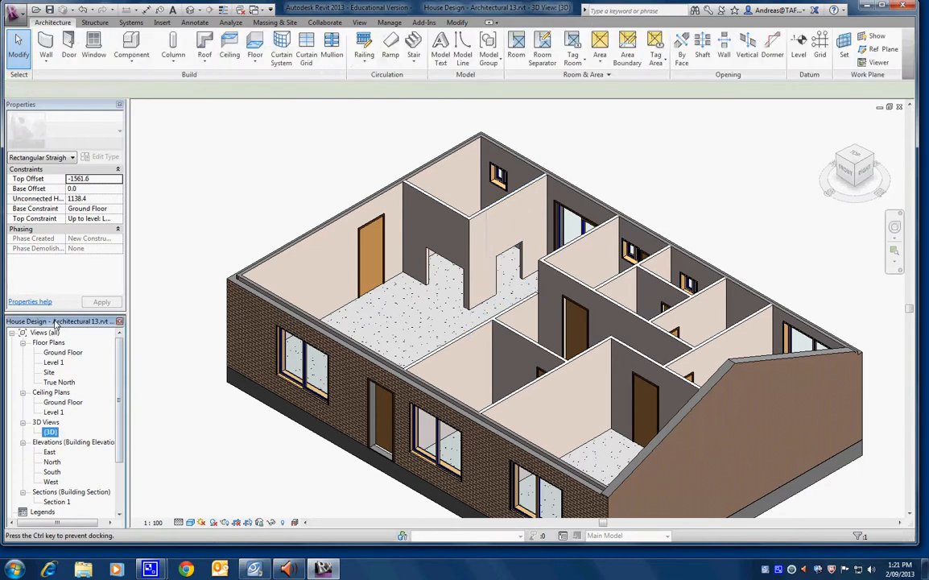
Dock the Properties palette beside the Project Browser so both use the full window height.
{"action": "left_click_drag", "start_coordinate": [77, 110], "coordinate": [196, 108]}
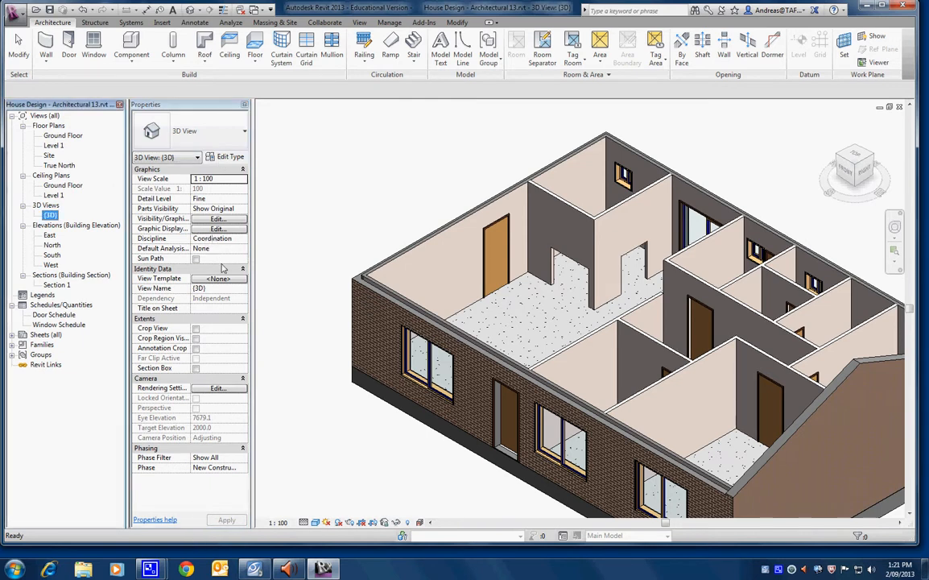
Set the top offset of the 900 mm wide wall opening to 0.
{"action": "left_click", "coordinate": [632, 258]}
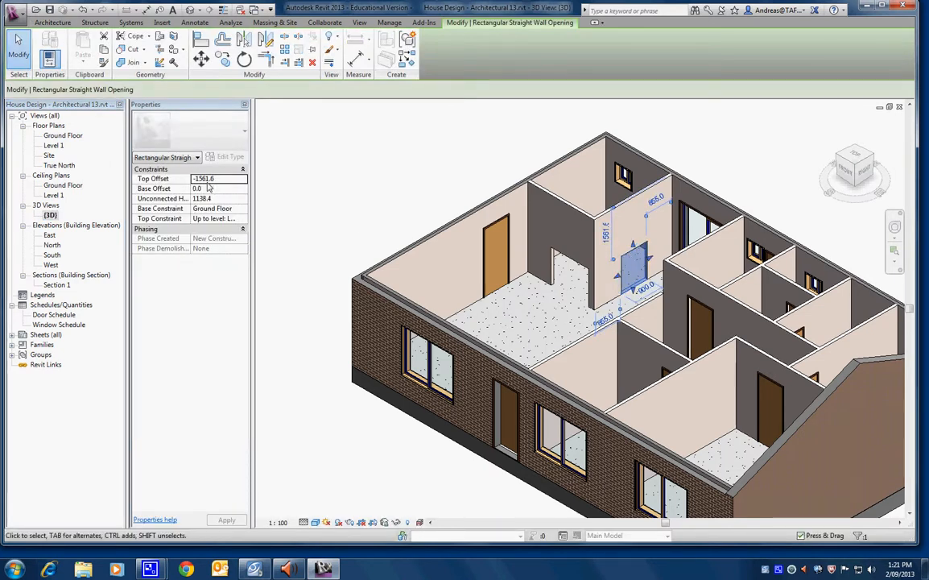
{"action": "left_click", "coordinate": [227, 183]}
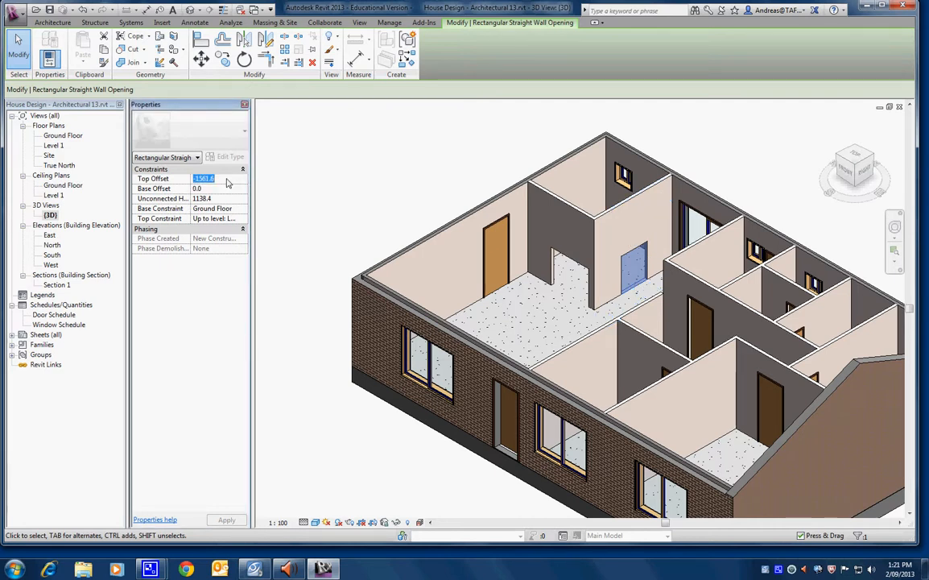
{"action": "type", "text": "0"}
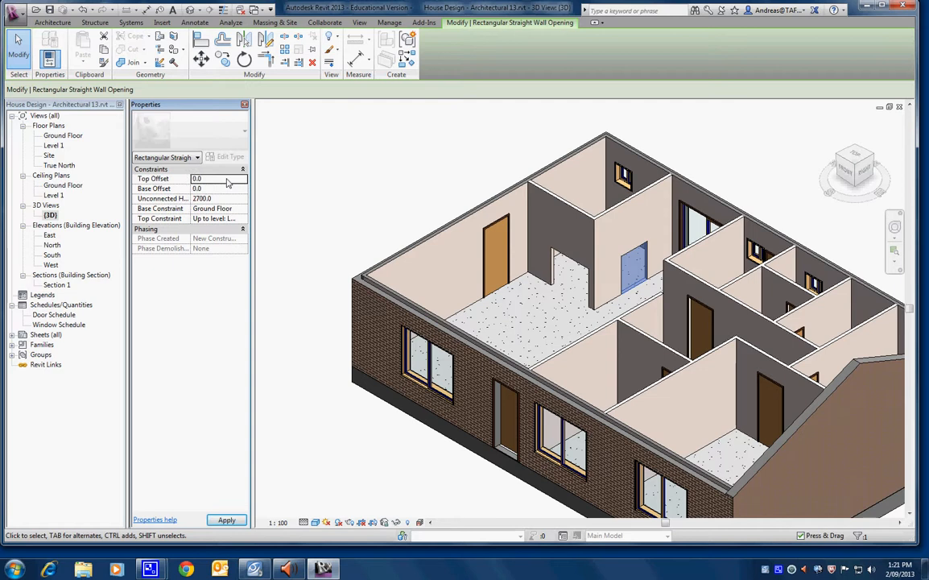
{"action": "key", "text": "Return"}
{"action": "left_click", "coordinate": [226, 521]}
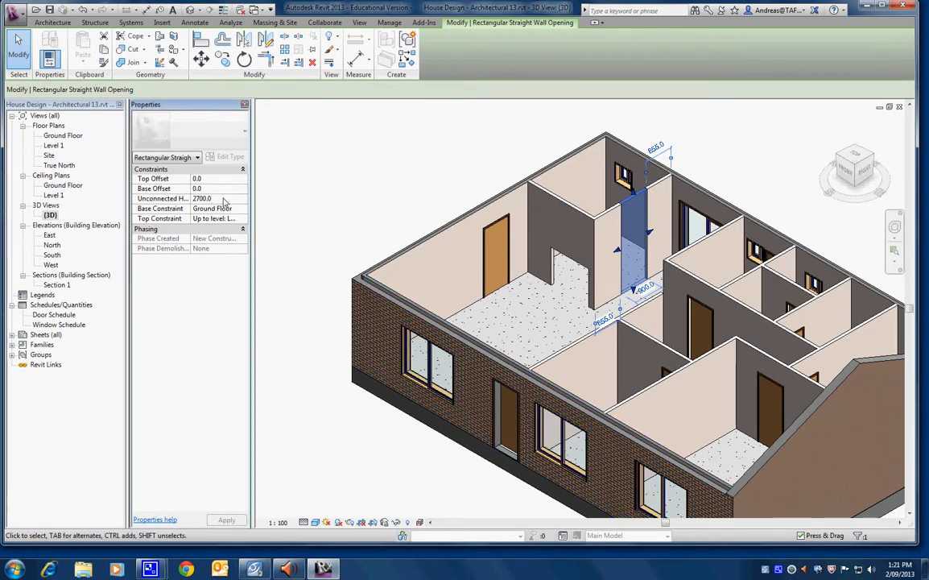
Set the unconnected height of the selected 900 mm wide wall opening to 2040 mm.
{"action": "left_click", "coordinate": [170, 198]}
{"action": "type", "text": "2040"}
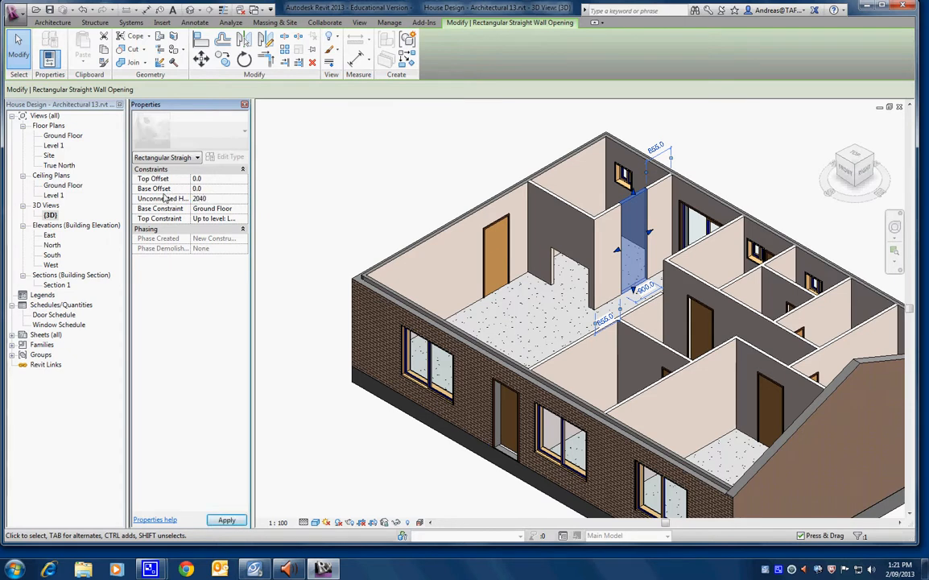
{"action": "left_click", "coordinate": [227, 519]}
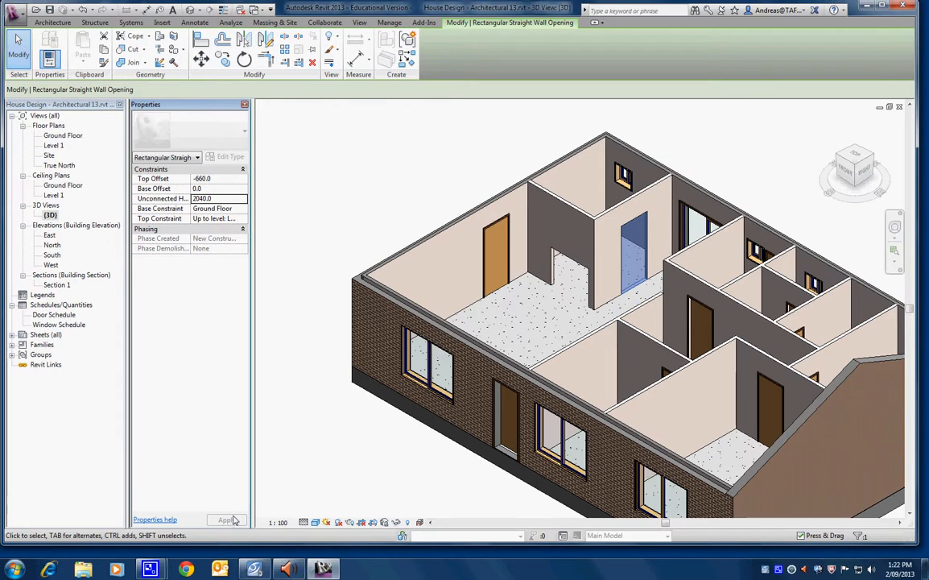
Select the two remaining low interior wall openings together and set their top offset to 0 and unconnected height to 2040 mm.
{"action": "left_click", "coordinate": [570, 268]}
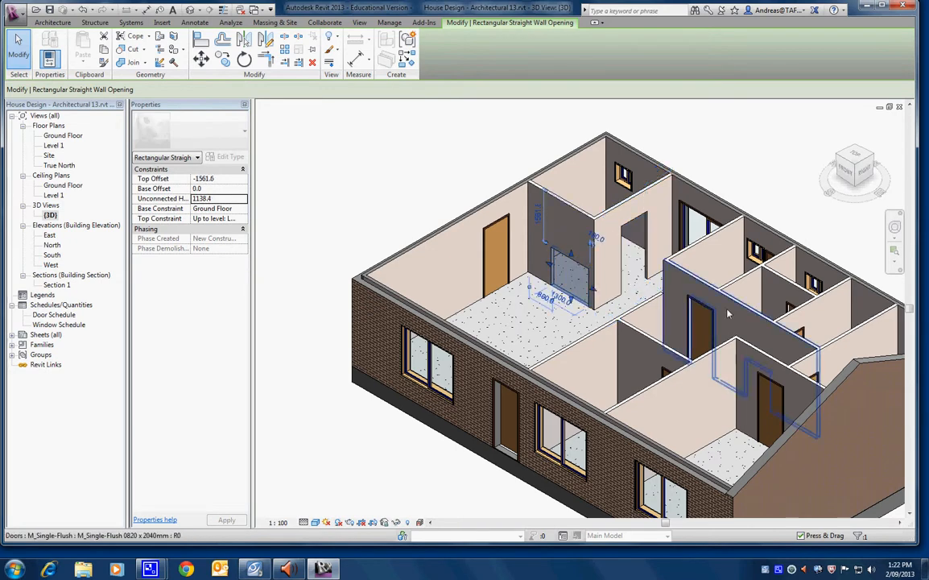
{"action": "middle_click_drag", "start_coordinate": [704, 296], "coordinate": [638, 371]}
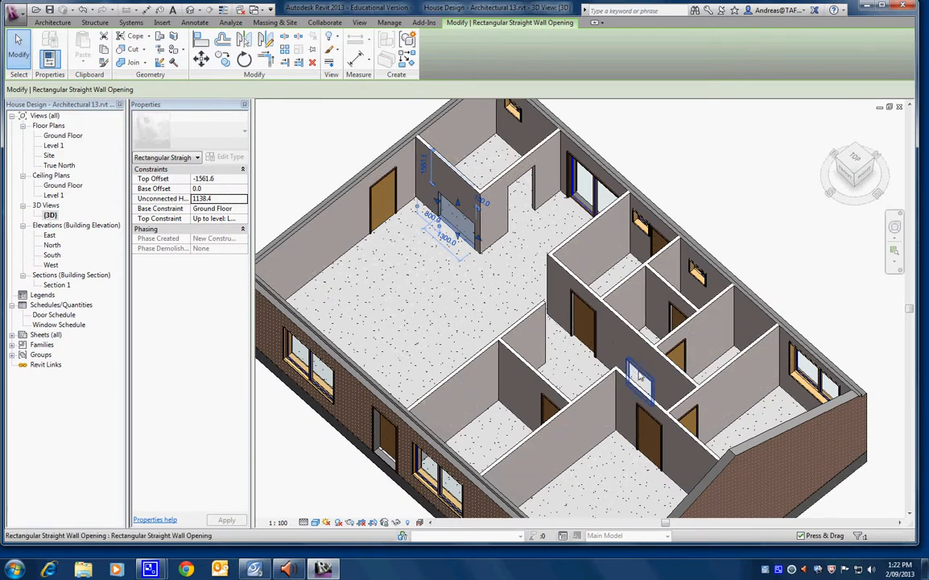
{"action": "left_click", "coordinate": [469, 228]}
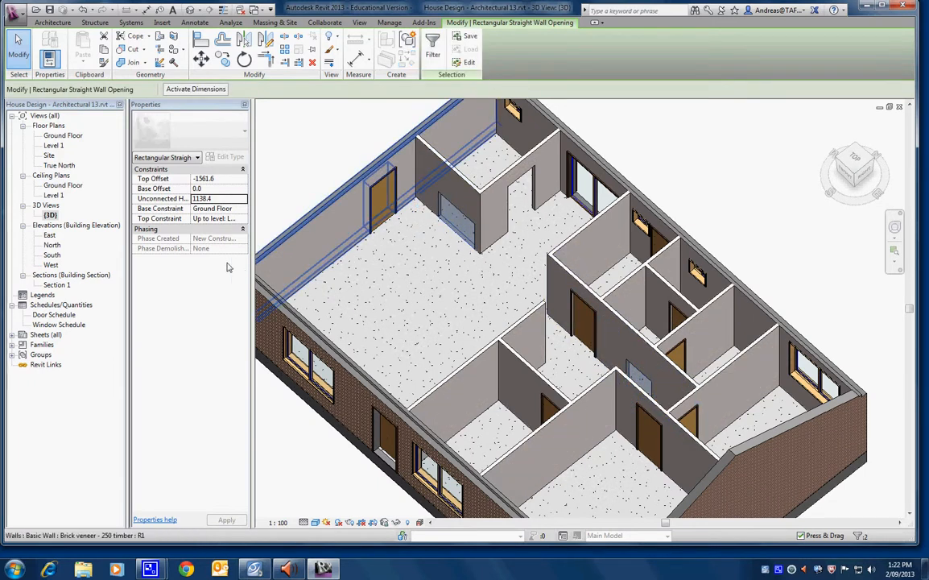
{"action": "left_click", "coordinate": [208, 179]}
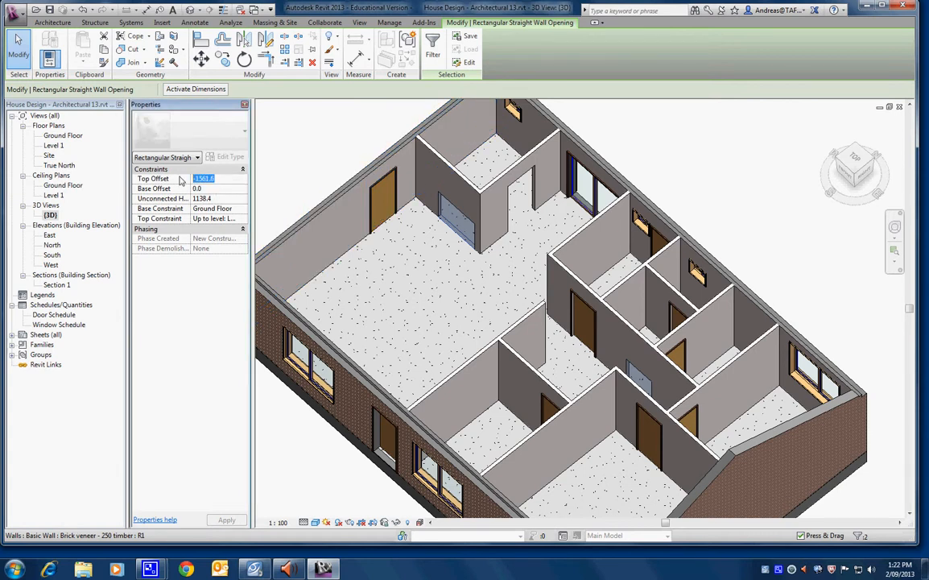
{"action": "type", "text": "0"}
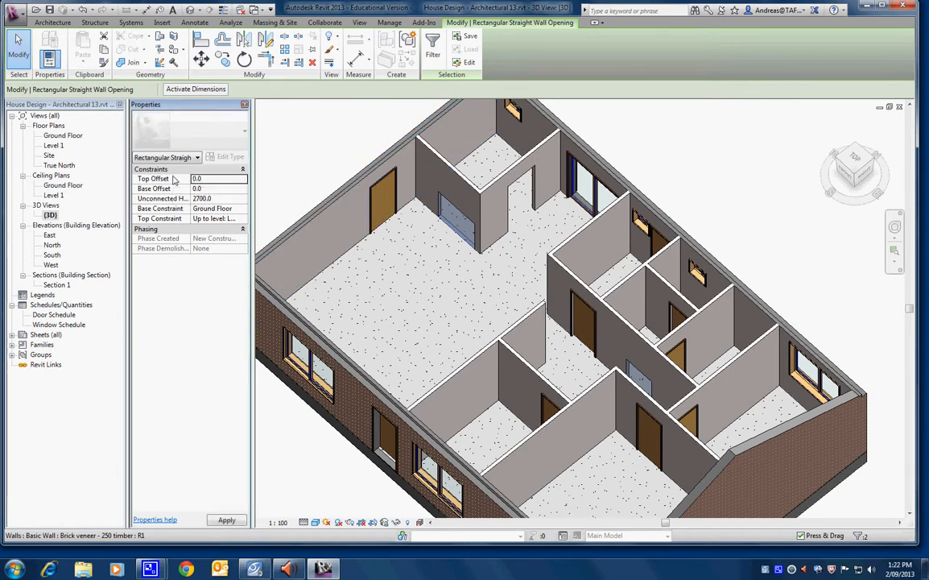
{"action": "left_click", "coordinate": [206, 199]}
{"action": "type", "text": "2"}
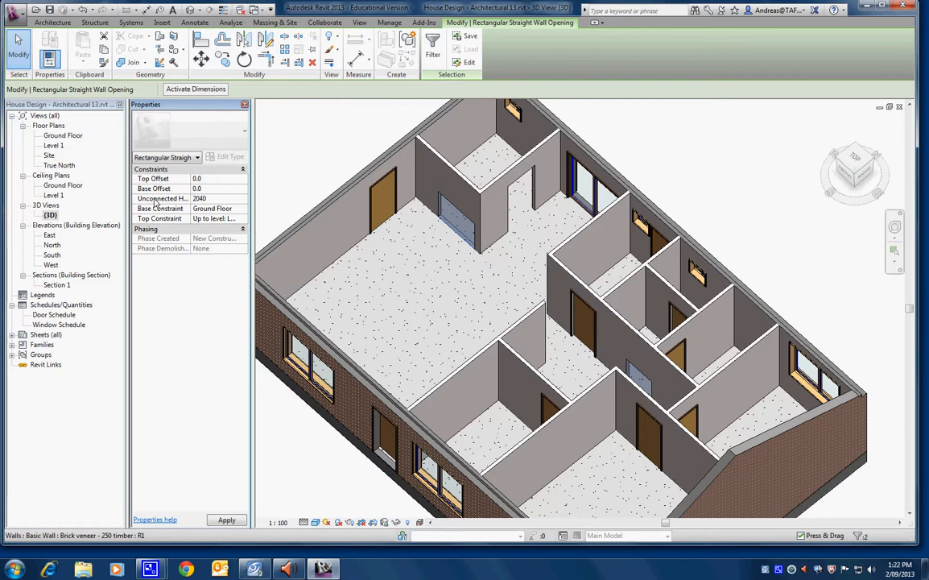
{"action": "type", "text": "040"}
{"action": "key", "text": "Return"}
{"action": "left_click", "coordinate": [226, 520]}
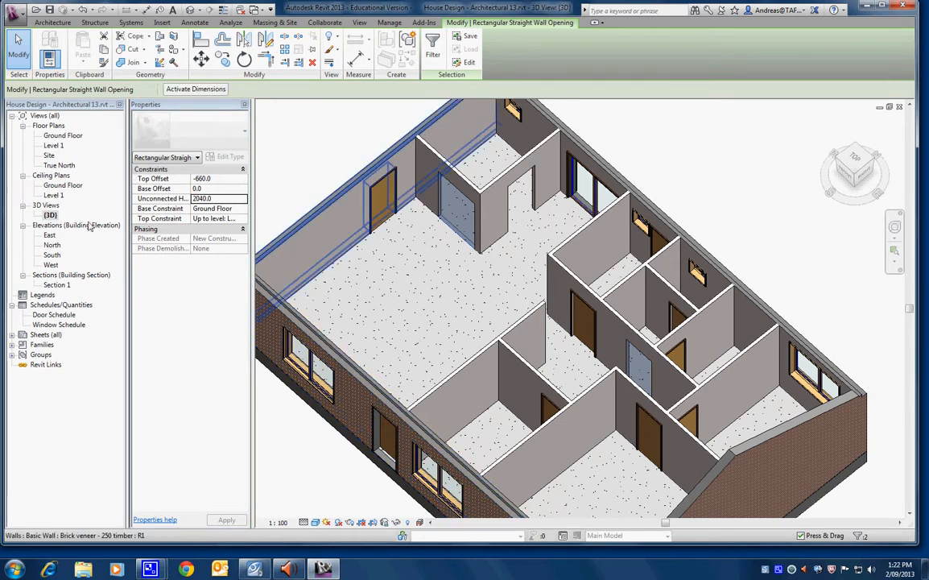
Check the sill and head heights of the sliding window between the house corner and the door in the South elevation.
{"action": "double_click", "coordinate": [63, 136]}
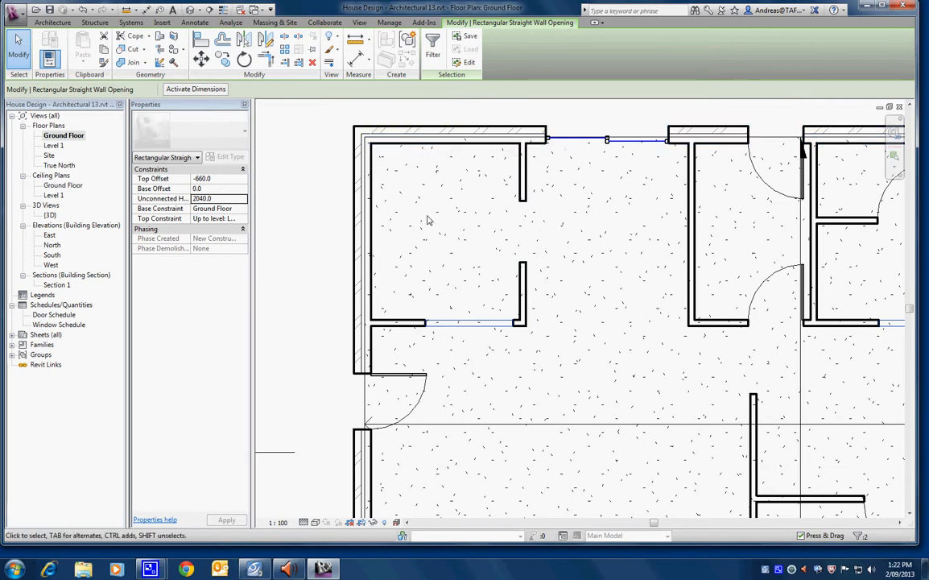
{"action": "double_click", "coordinate": [51, 245]}
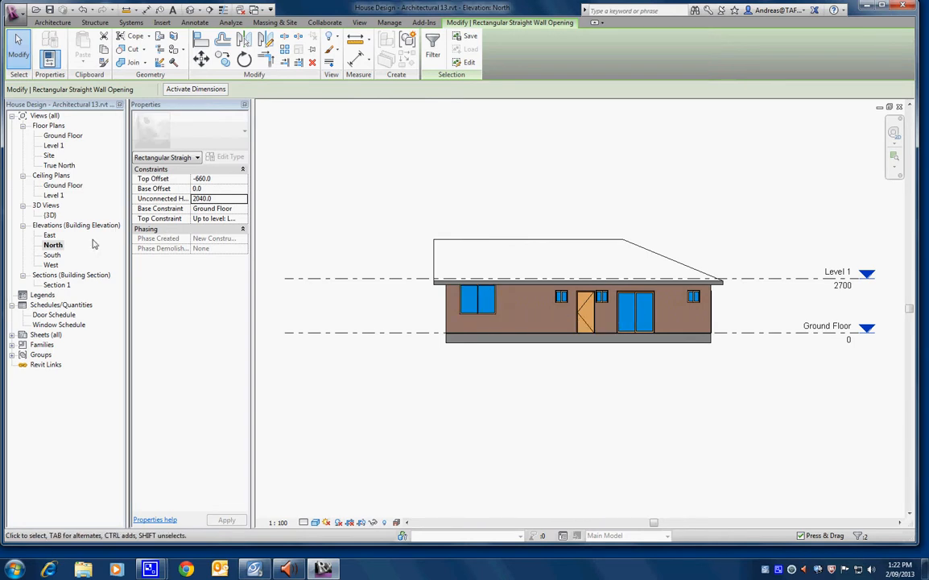
{"action": "double_click", "coordinate": [52, 254]}
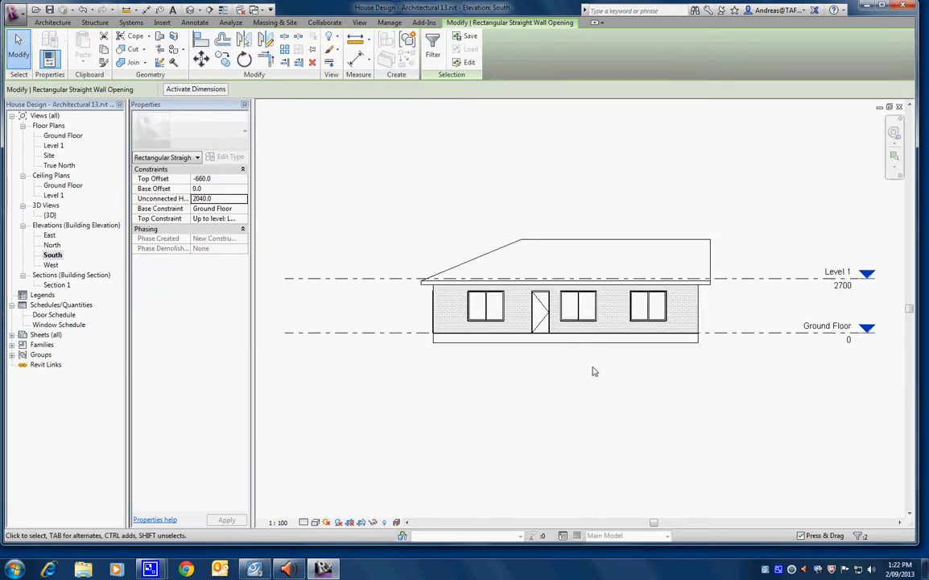
{"action": "left_click", "coordinate": [496, 321]}
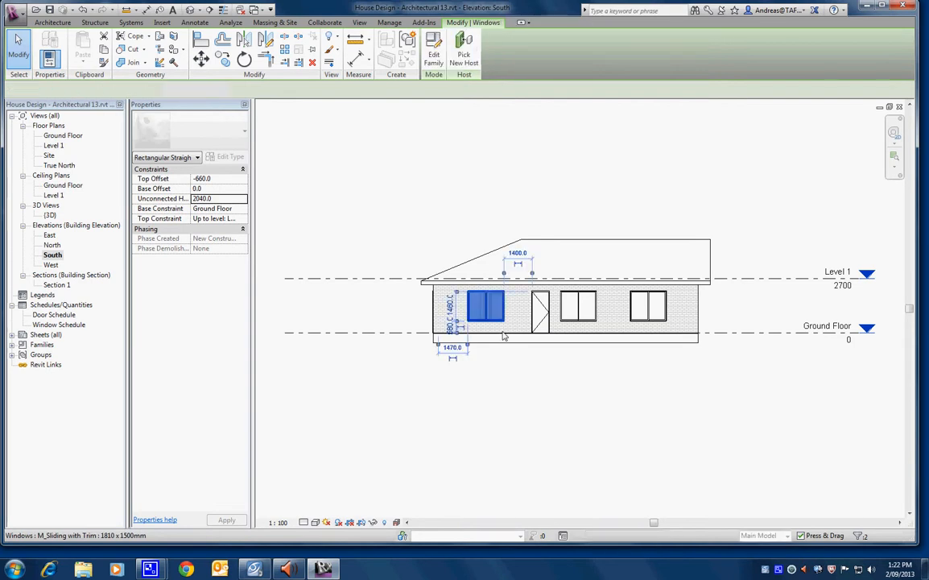
{"action": "scroll", "coordinate": [476, 330], "scroll_direction": "up", "scroll_amount": 2}
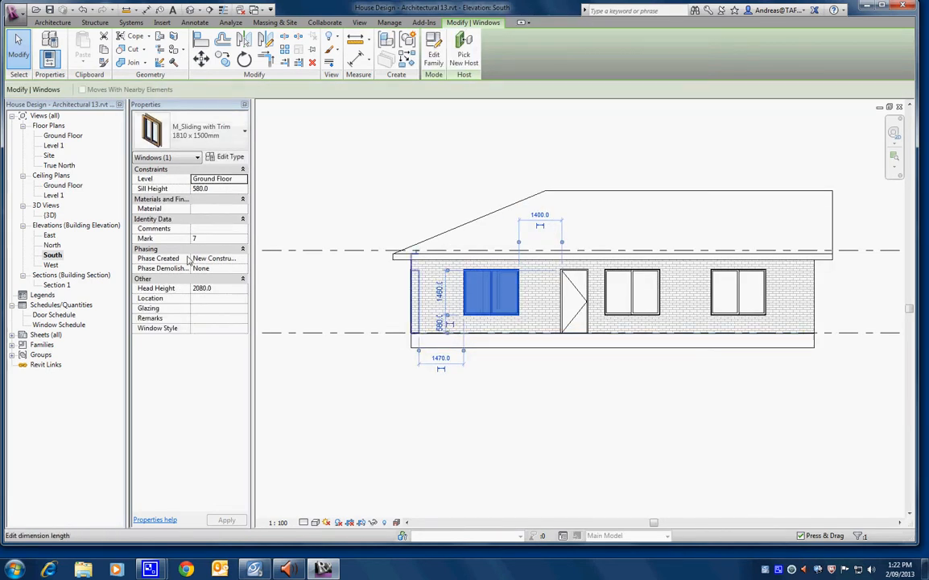
Set the sill height of the large 1810 x 1500 mm sliding window in the North elevation to 580 mm and clear the selection.
{"action": "double_click", "coordinate": [54, 245]}
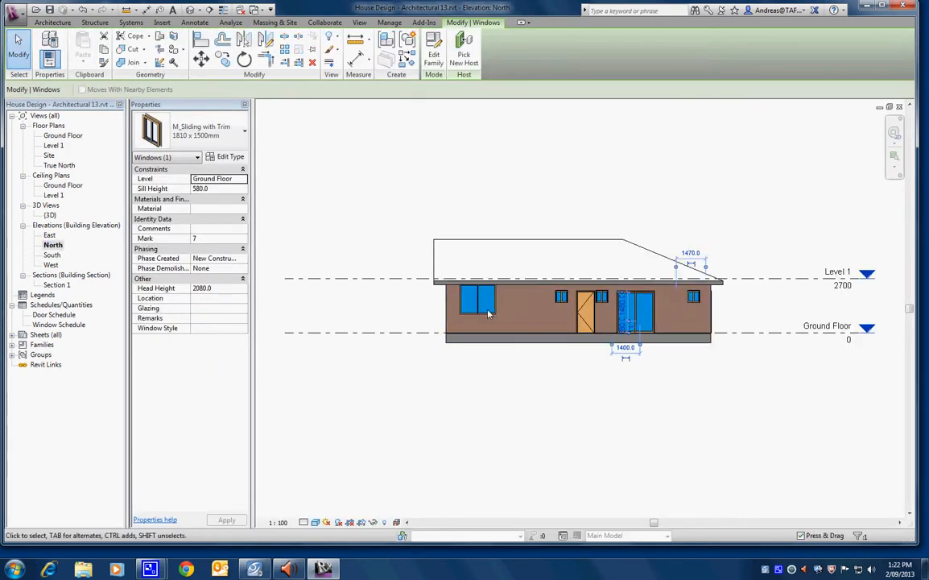
{"action": "left_click", "coordinate": [464, 304]}
{"action": "scroll", "coordinate": [452, 333], "scroll_direction": "up", "scroll_amount": 4}
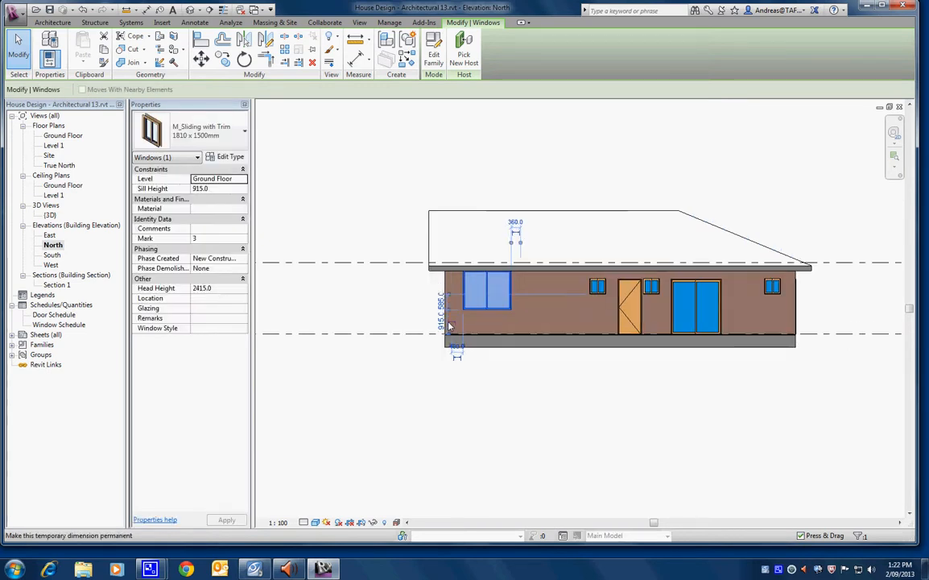
{"action": "left_click", "coordinate": [443, 338]}
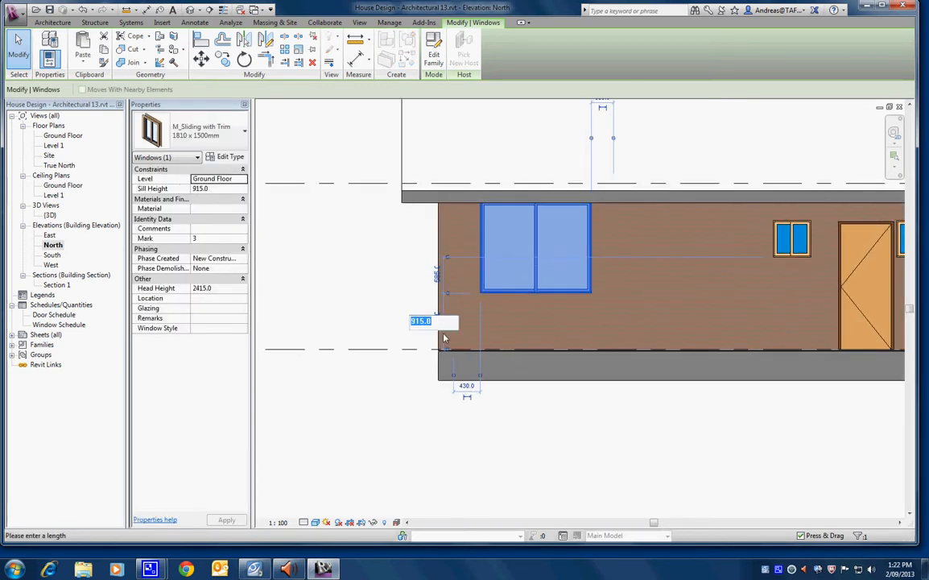
{"action": "type", "text": "580"}
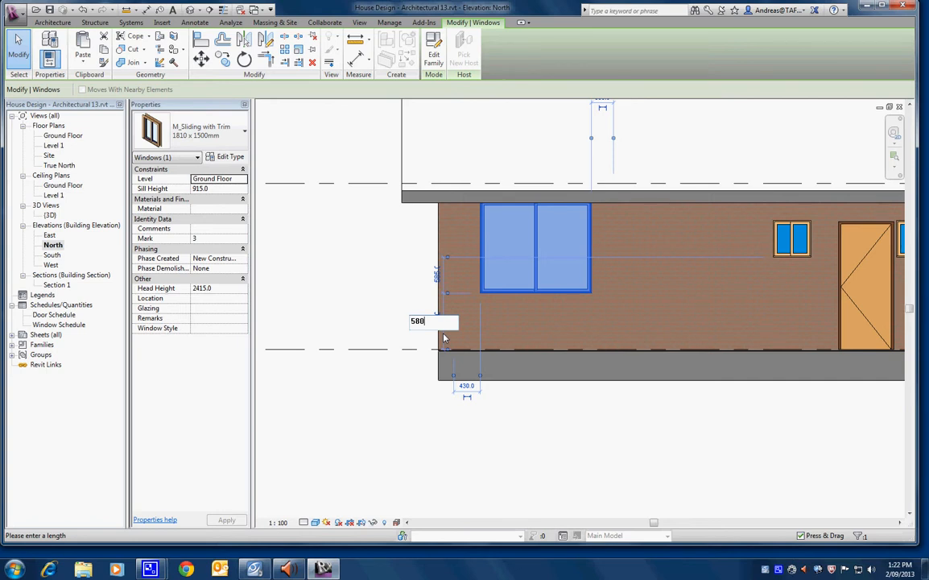
{"action": "key", "text": "Return"}
{"action": "scroll", "coordinate": [579, 285], "scroll_direction": "down", "scroll_amount": 1}
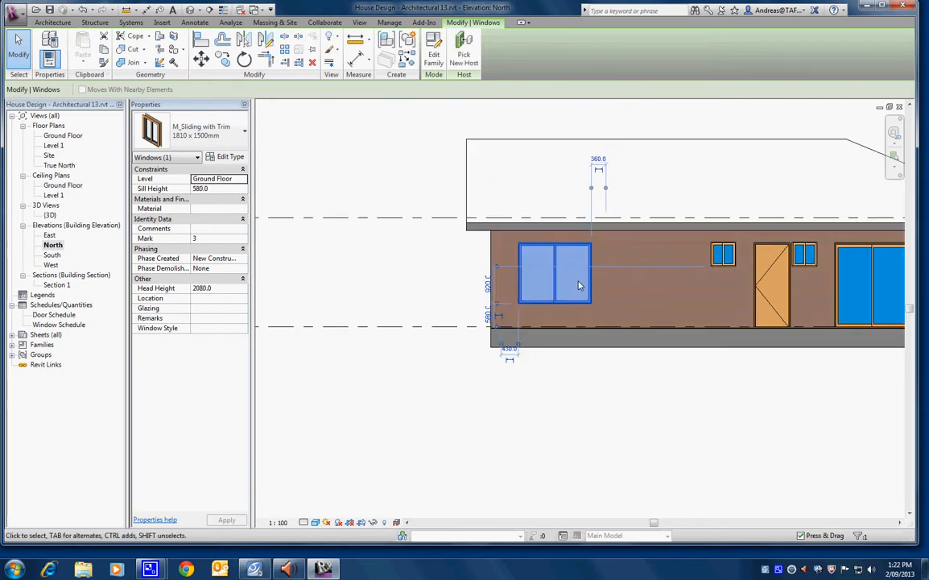
{"action": "scroll", "coordinate": [472, 281], "scroll_direction": "down", "scroll_amount": 1}
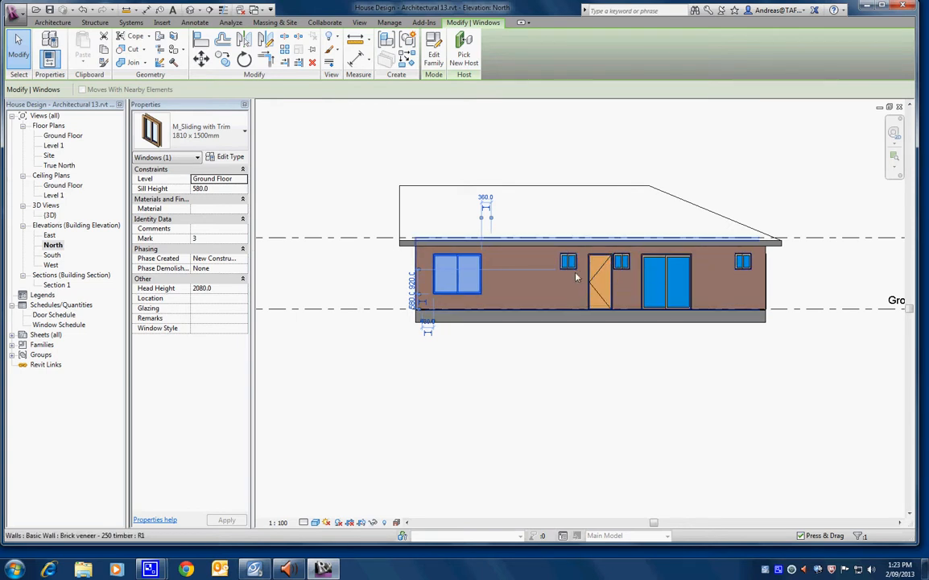
{"action": "key", "text": "Escape"}
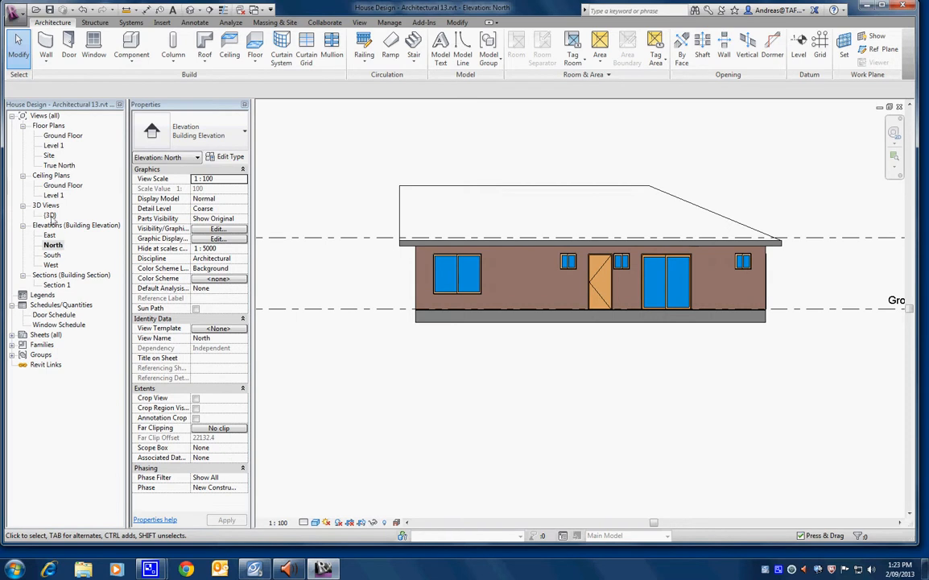
Raise the cut plane offset in the Ground Floor plan's view range so that it cuts through the small high windows.
{"action": "double_click", "coordinate": [56, 135]}
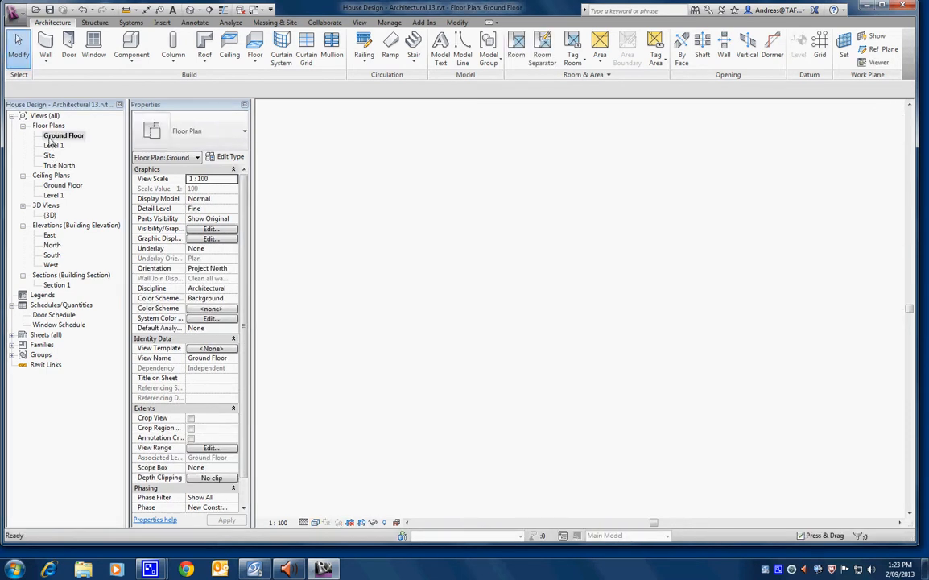
{"action": "scroll", "coordinate": [577, 219], "scroll_direction": "down", "scroll_amount": 5}
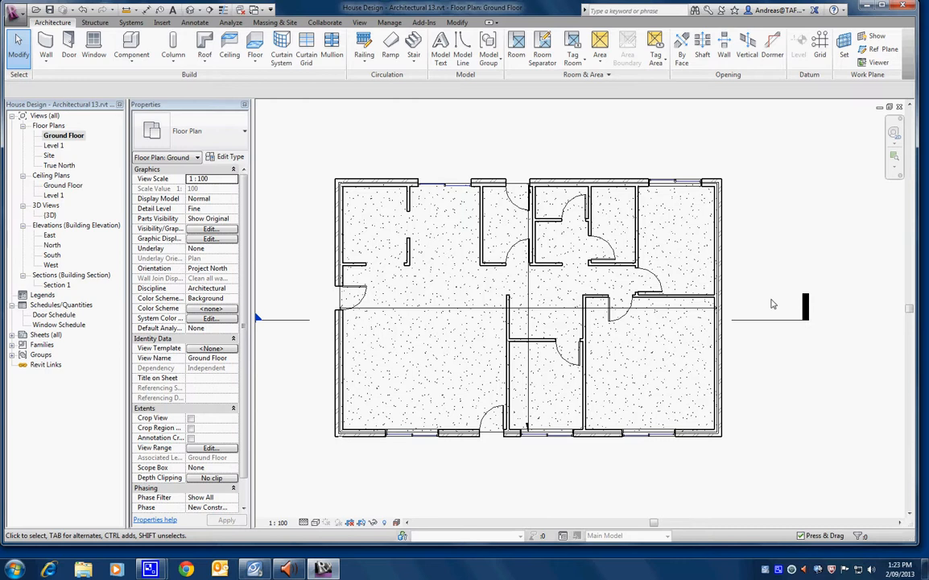
{"action": "left_click", "coordinate": [202, 448]}
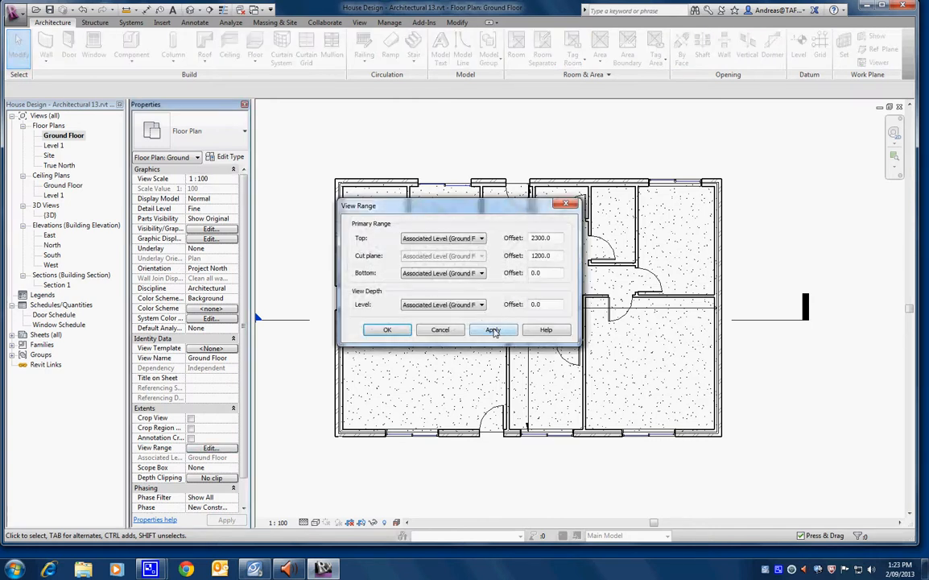
{"action": "left_click_drag", "start_coordinate": [558, 257], "coordinate": [520, 256]}
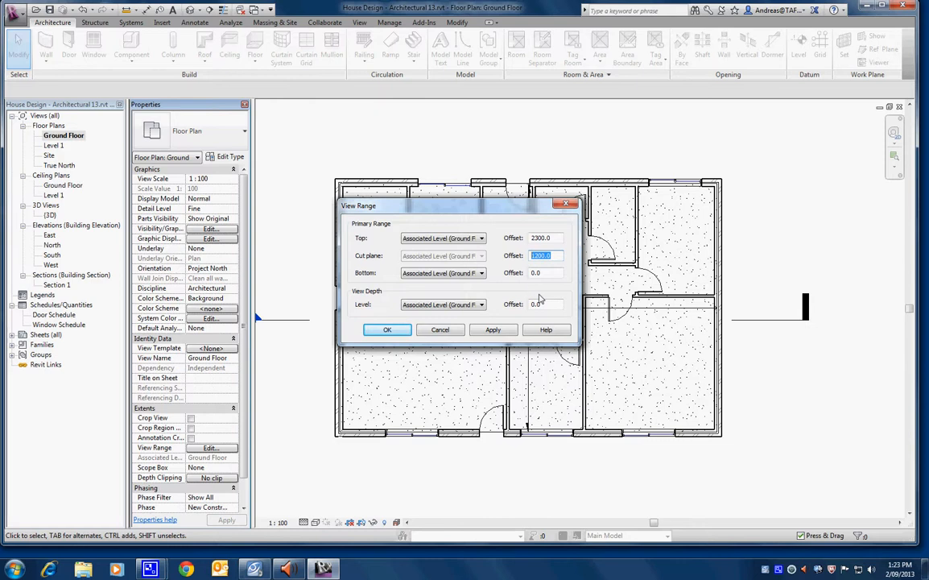
{"action": "type", "text": "16"}
{"action": "left_click", "coordinate": [386, 330]}
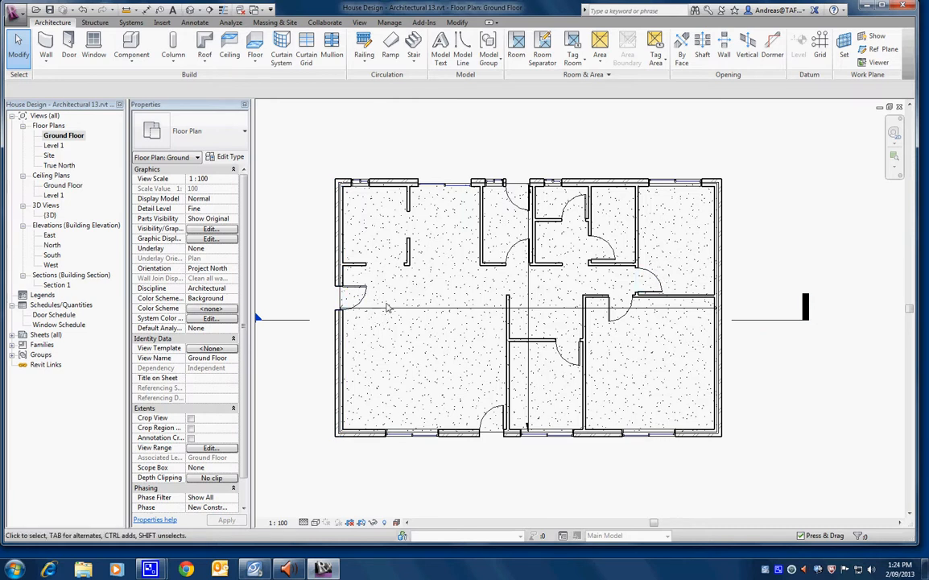
Review the Doors category in the Ground Floor plan's visibility and graphics overrides.
{"action": "key", "text": "v"}
{"action": "key", "text": "g"}
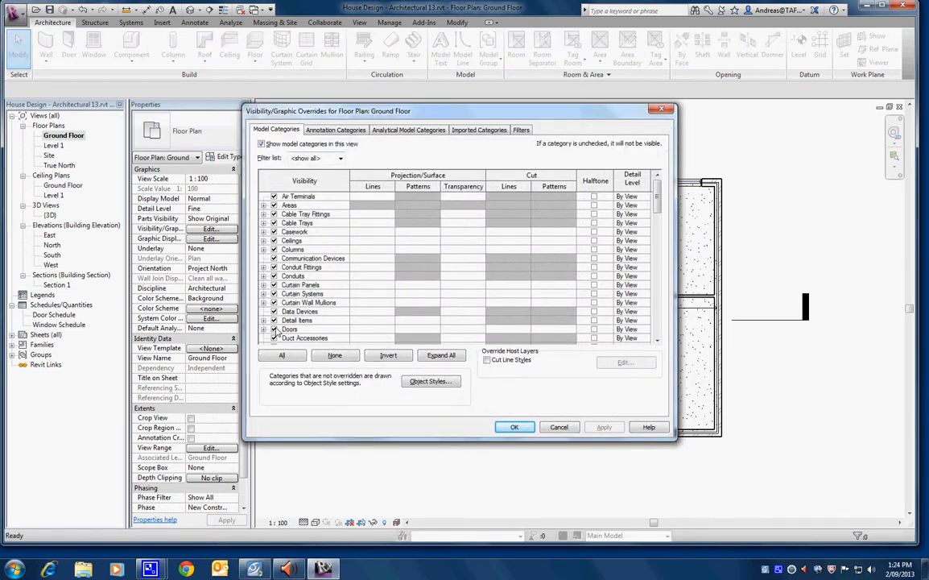
{"action": "left_click", "coordinate": [324, 329]}
{"action": "left_click", "coordinate": [515, 428]}
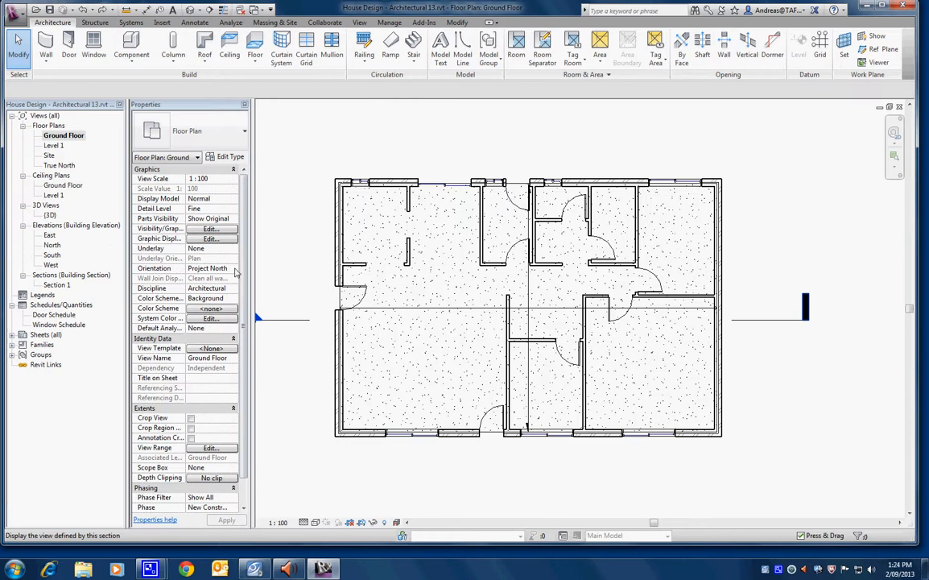
Show the roofless house in the 3D view and look at that view's model category visibility overrides.
{"action": "double_click", "coordinate": [50, 215]}
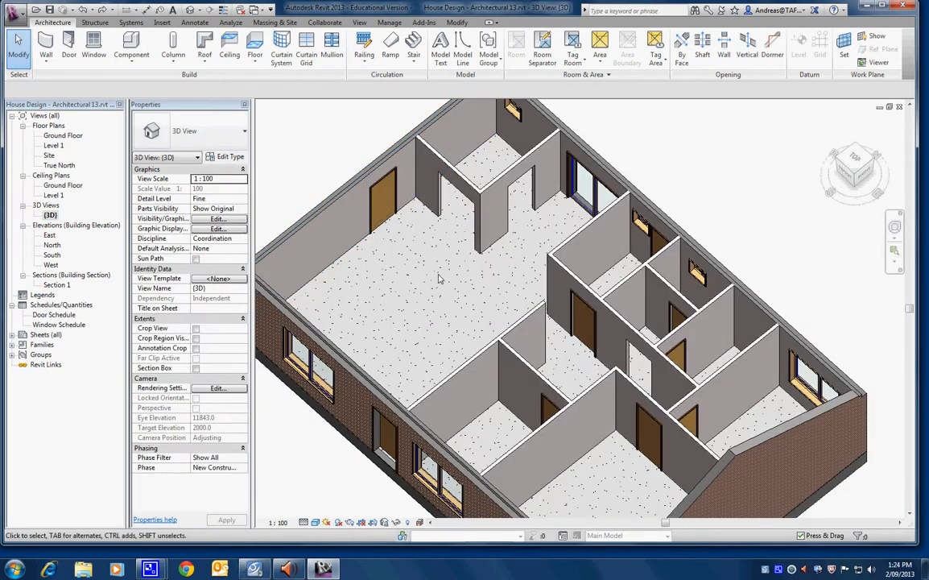
{"action": "middle_click_drag", "start_coordinate": [399, 251], "coordinate": [493, 235], "text": "shift"}
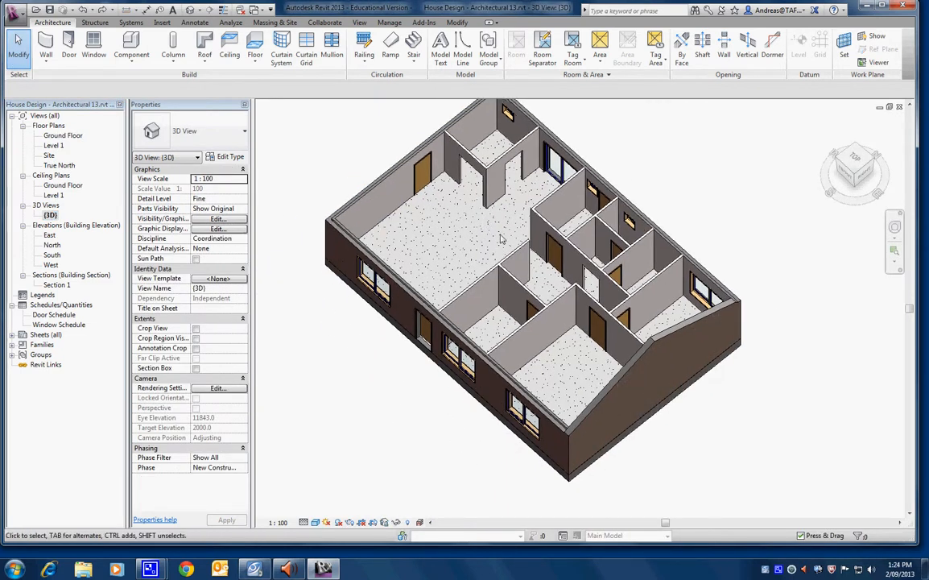
{"action": "key", "text": "v"}
{"action": "key", "text": "g"}
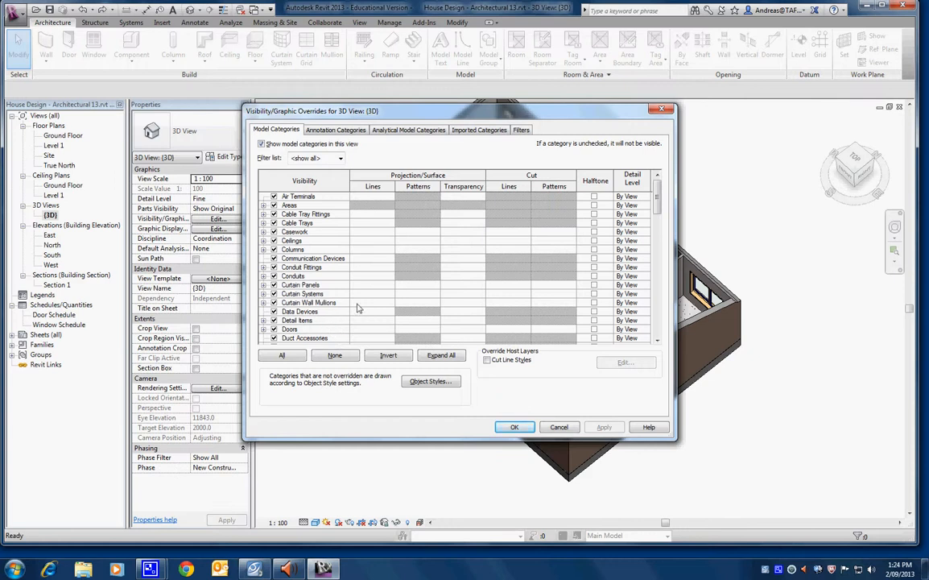
{"action": "key", "text": "Escape"}
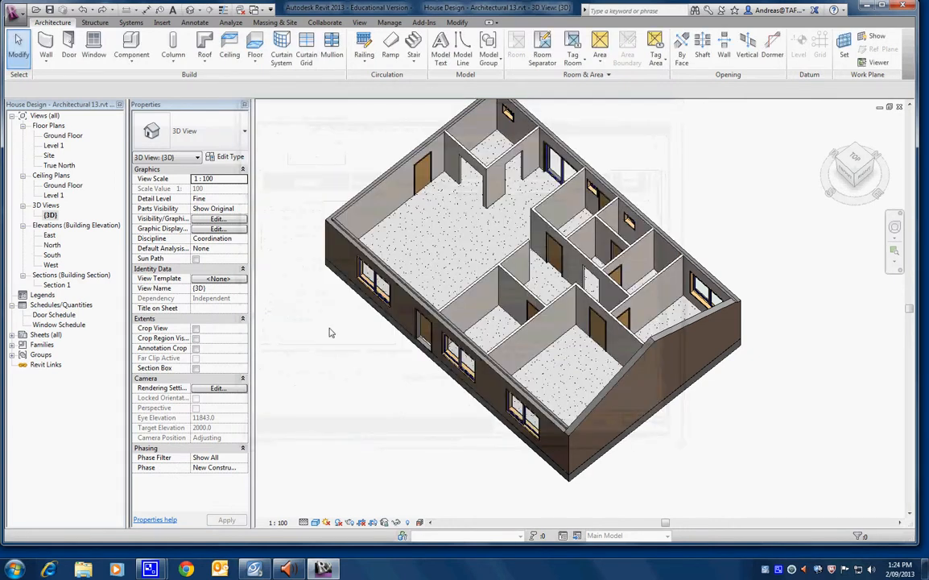
Duplicate the {3D} view as an independent view.
{"action": "right_click", "coordinate": [50, 215]}
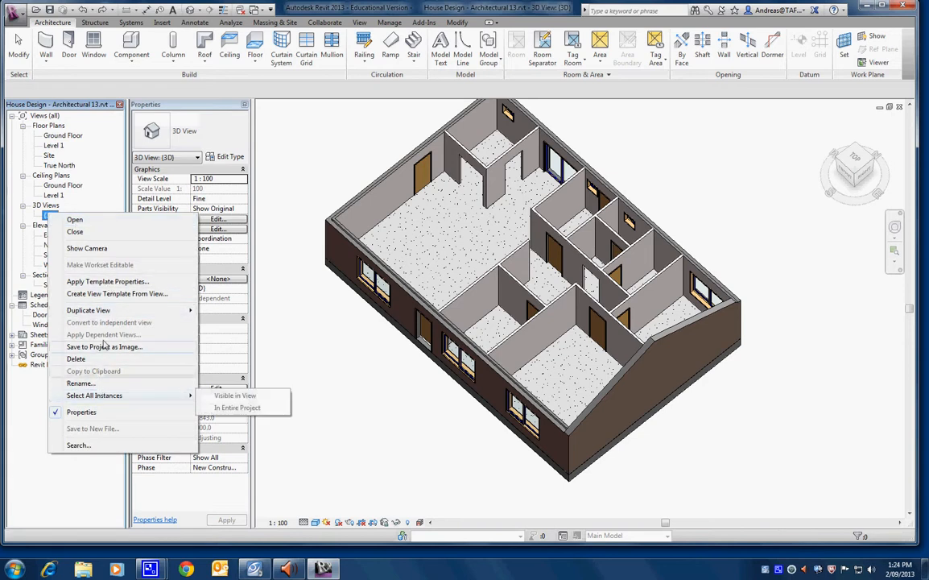
{"action": "mouse_move", "coordinate": [115, 313]}
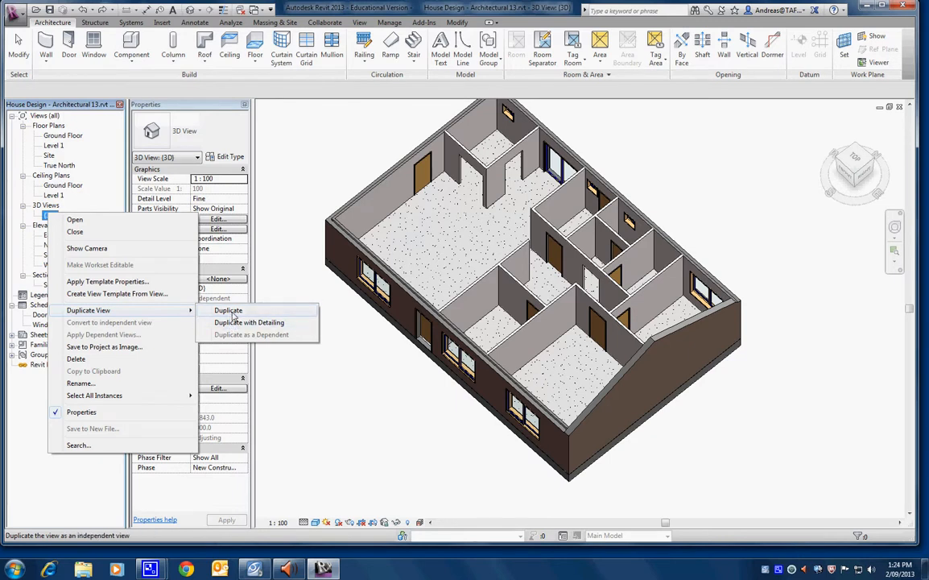
{"action": "left_click", "coordinate": [231, 312]}
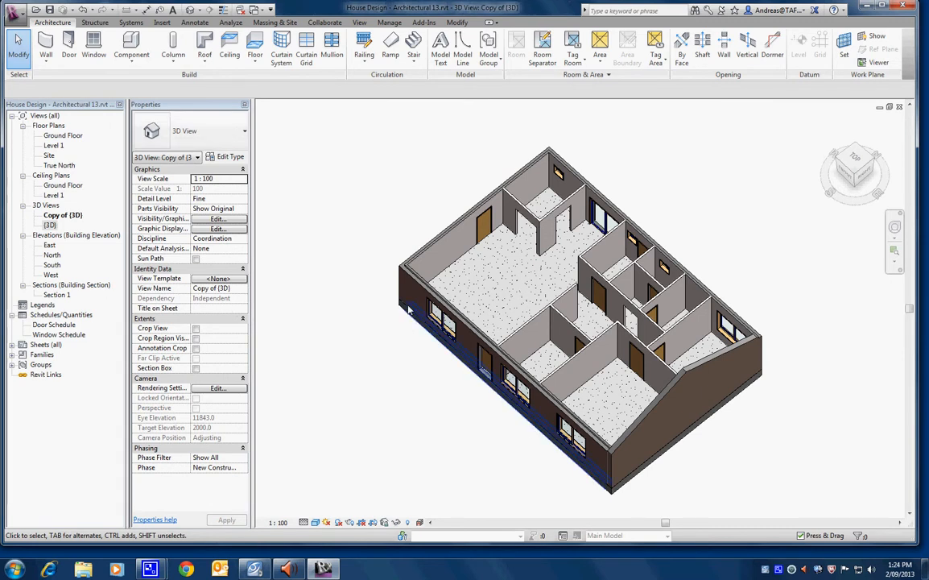
Rename the duplicated {3D} view as "3D View".
{"action": "left_click", "coordinate": [78, 216]}
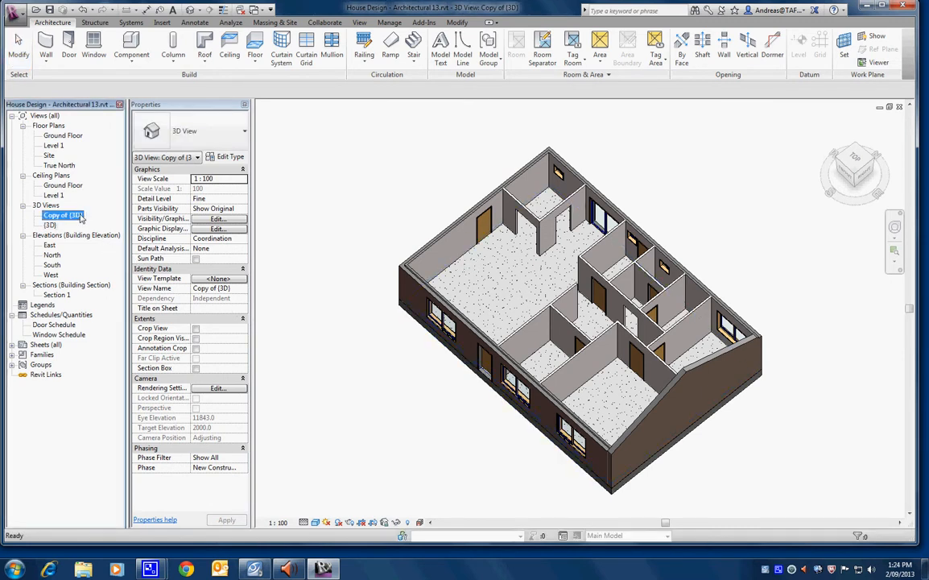
{"action": "double_click", "coordinate": [80, 216]}
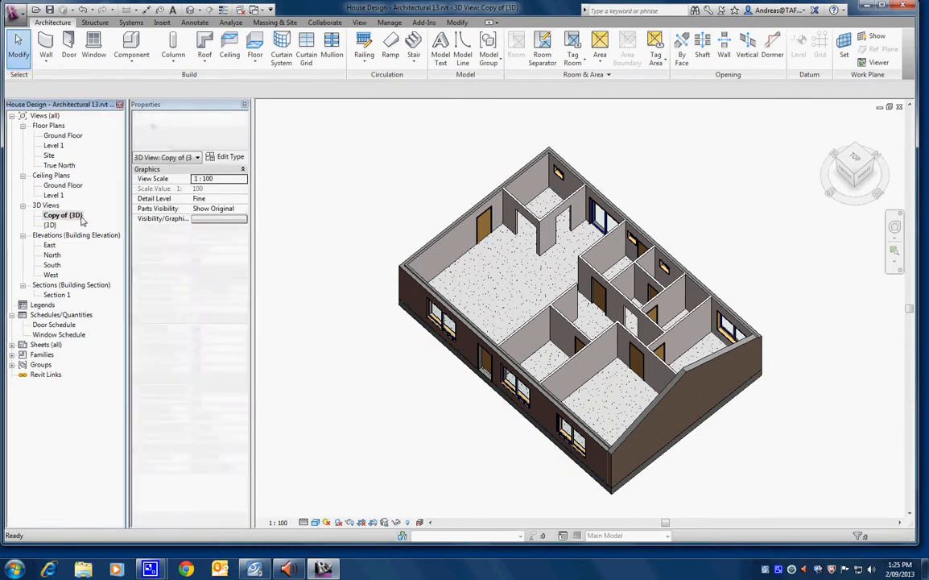
{"action": "right_click", "coordinate": [81, 218]}
{"action": "left_click", "coordinate": [113, 384]}
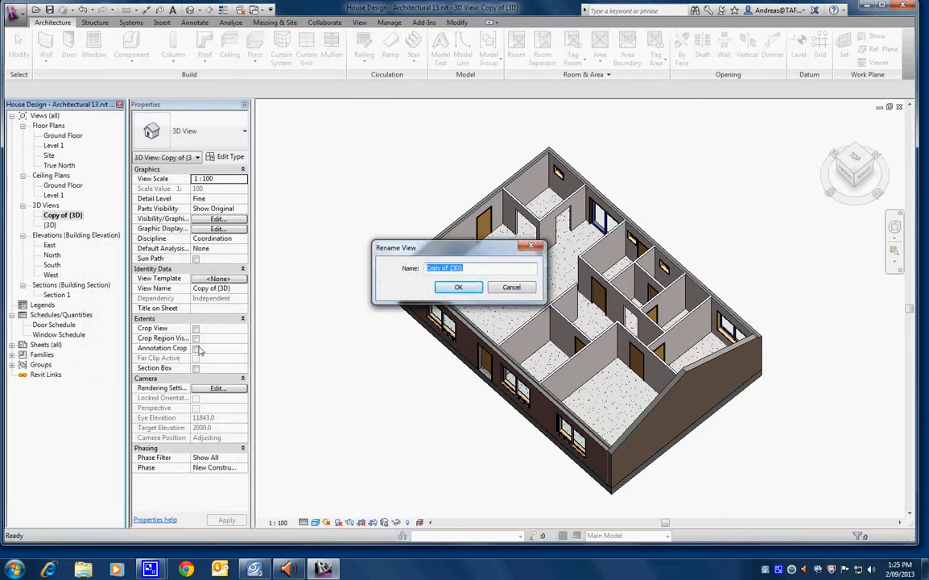
{"action": "type", "text": "#"}
{"action": "type", "text": "D View"}
{"action": "left_click", "coordinate": [457, 287]}
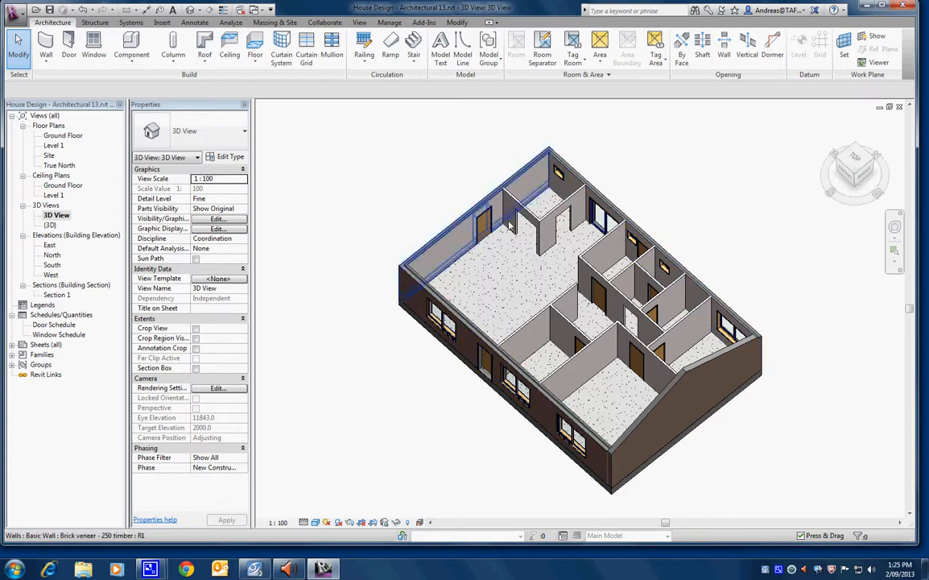
Turn on the Roofs category in the visibility and graphics overrides of the view named 3D View.
{"action": "middle_click_drag", "start_coordinate": [608, 310], "coordinate": [621, 268], "text": "shift"}
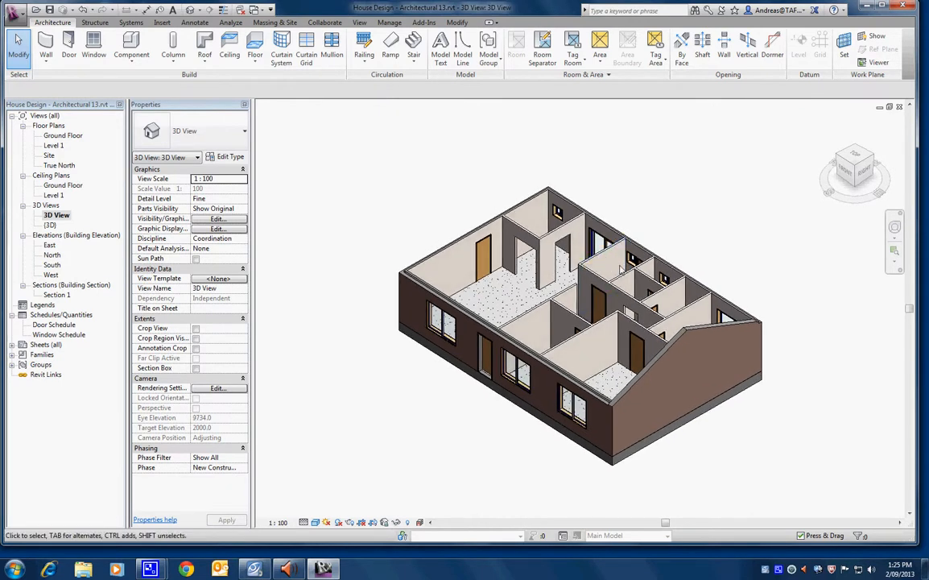
{"action": "key", "text": "v"}
{"action": "key", "text": "g"}
{"action": "key", "text": "r"}
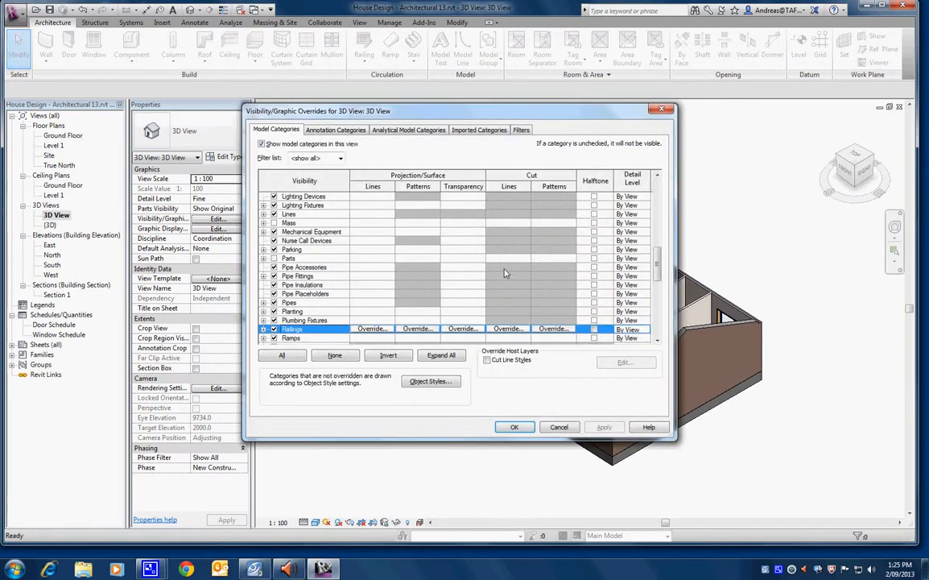
{"action": "key", "text": "r"}
{"action": "key", "text": "r"}
{"action": "key", "text": "r"}
{"action": "key", "text": "r"}
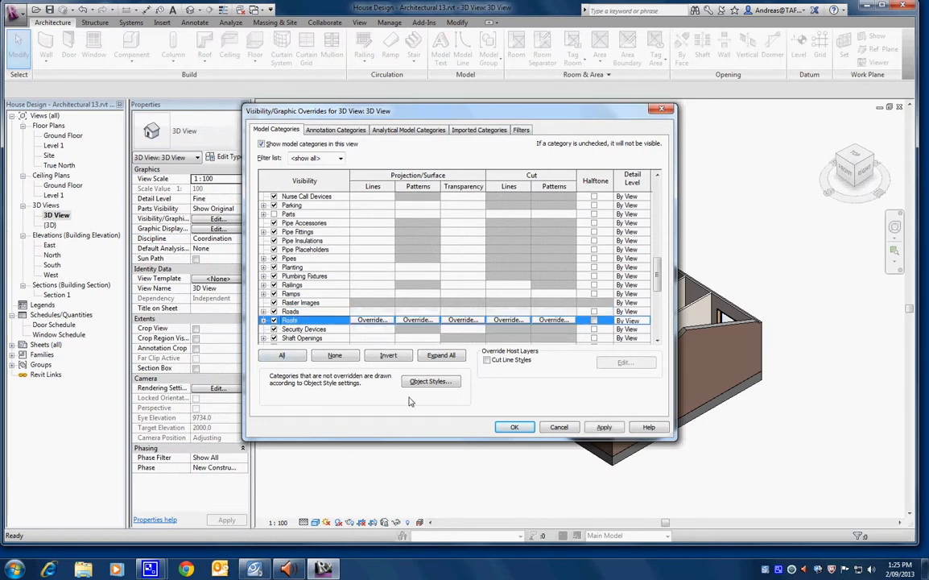
{"action": "left_click", "coordinate": [514, 427]}
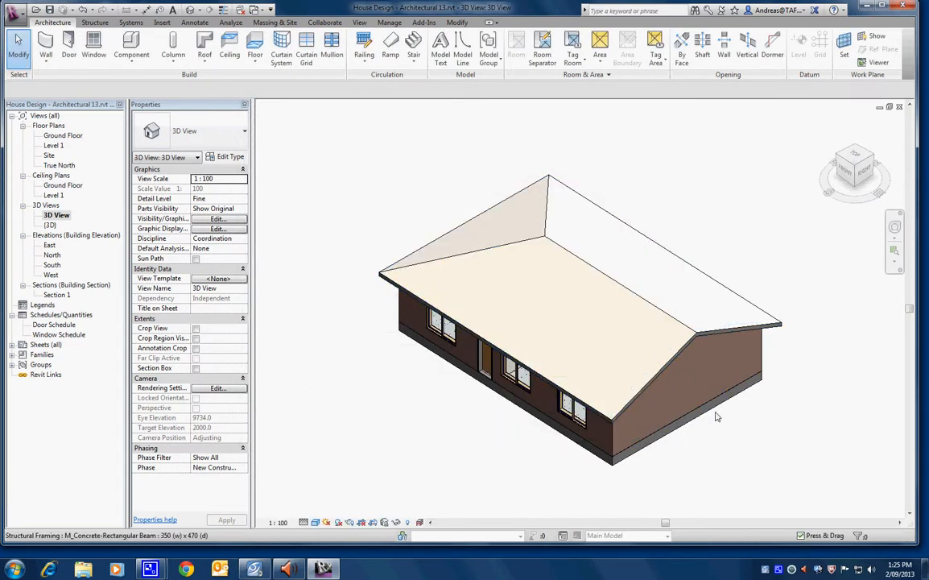
Try the Hidden Line visual style on the 3D view and return the house to its shaded display.
{"action": "left_click", "coordinate": [316, 522]}
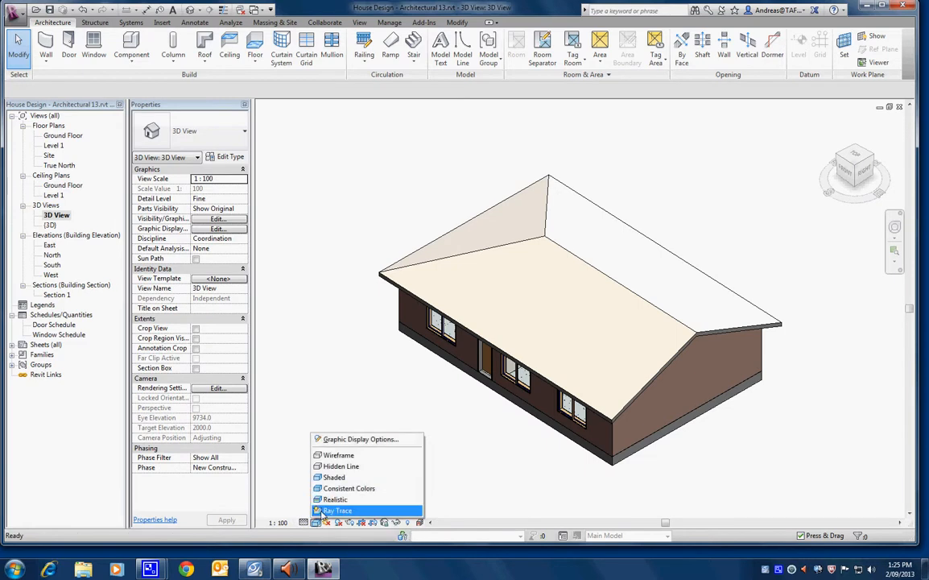
{"action": "left_click", "coordinate": [333, 467]}
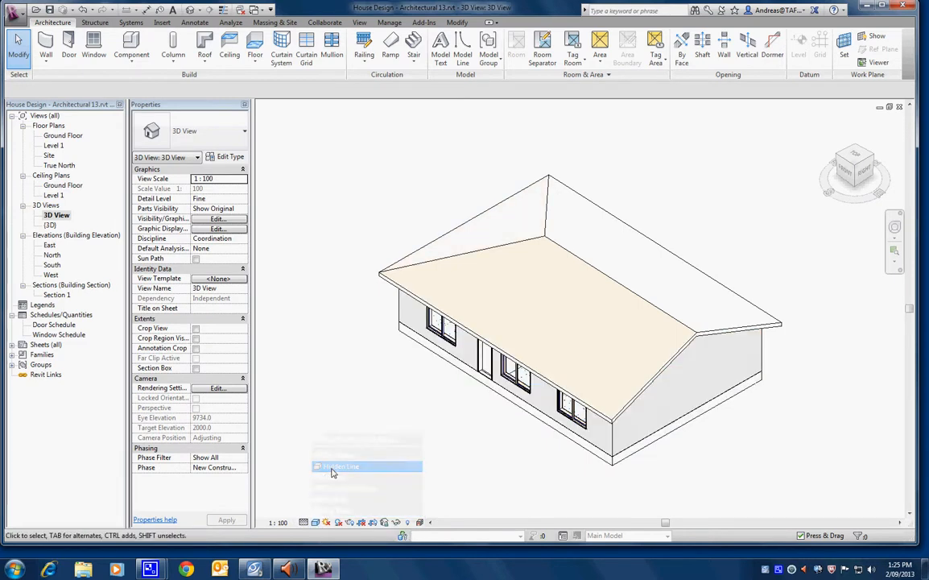
{"action": "left_click", "coordinate": [315, 523]}
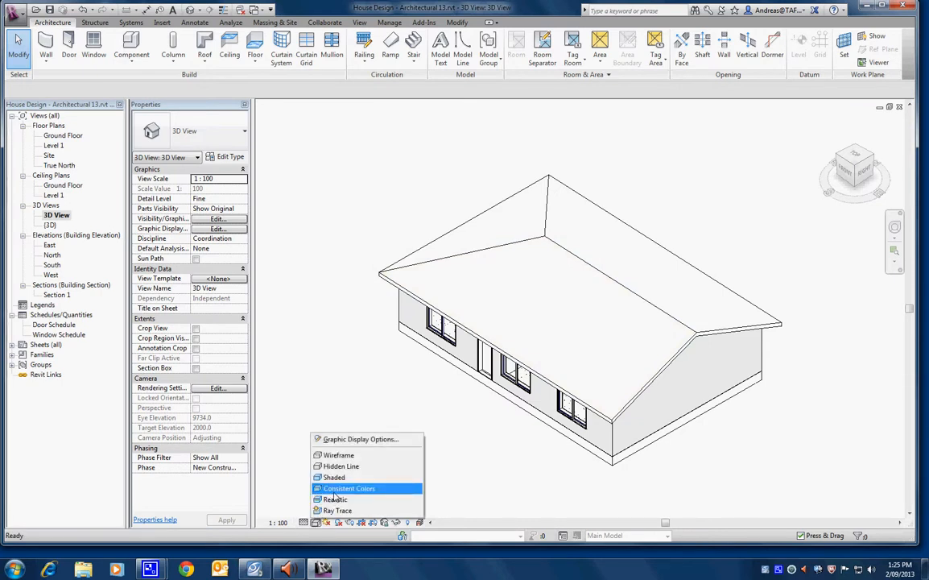
{"action": "left_click", "coordinate": [334, 487]}
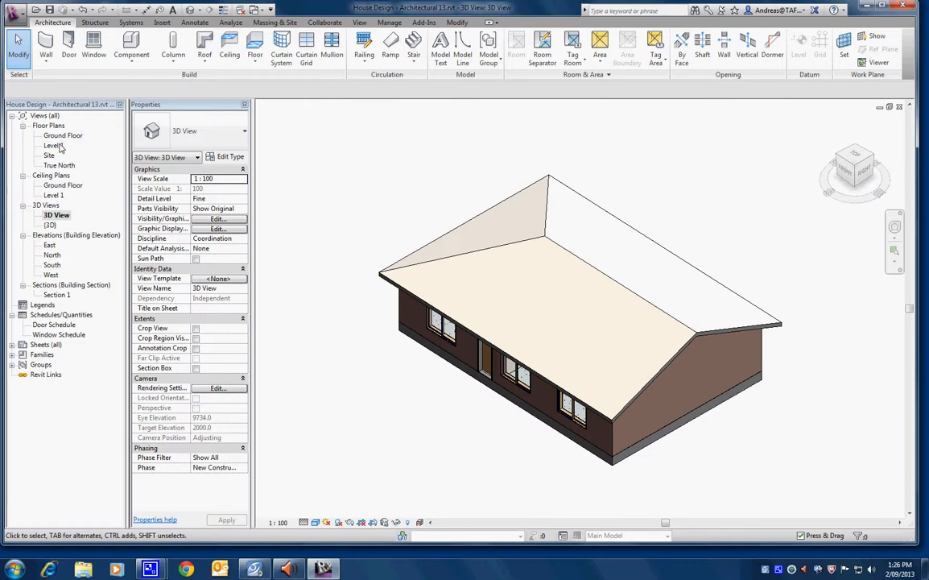
Open the Ground Floor plan view.
{"action": "double_click", "coordinate": [56, 136]}
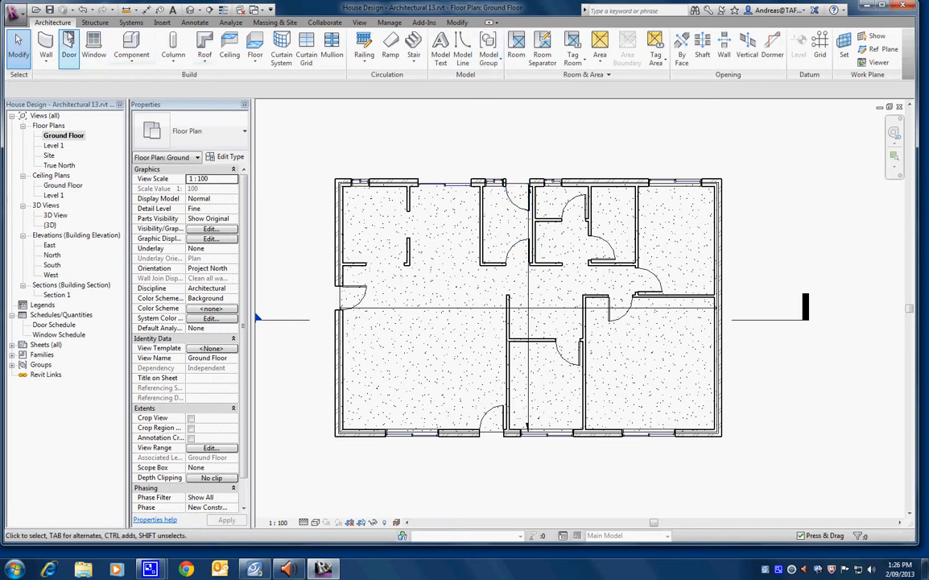
{"action": "left_click", "coordinate": [724, 51]}
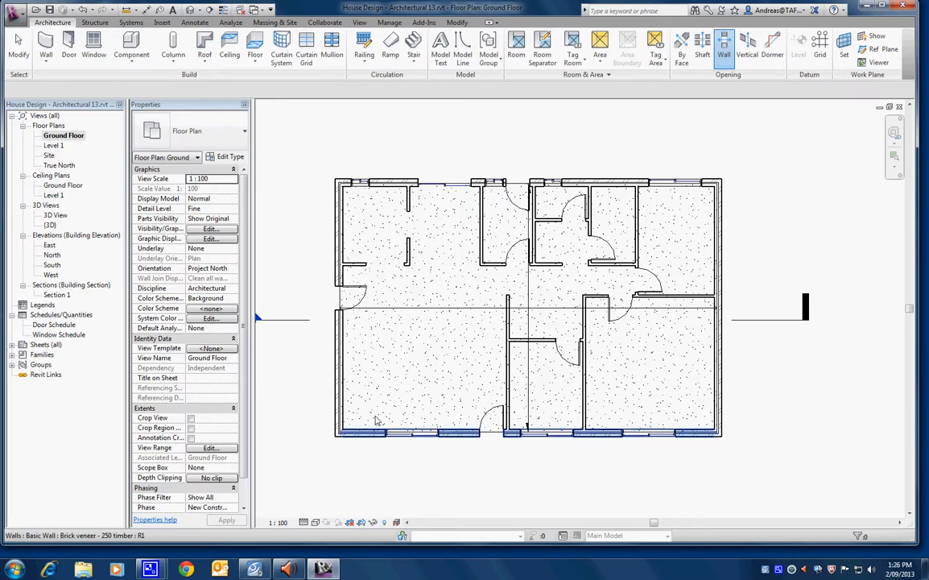
{"action": "left_click", "coordinate": [636, 236]}
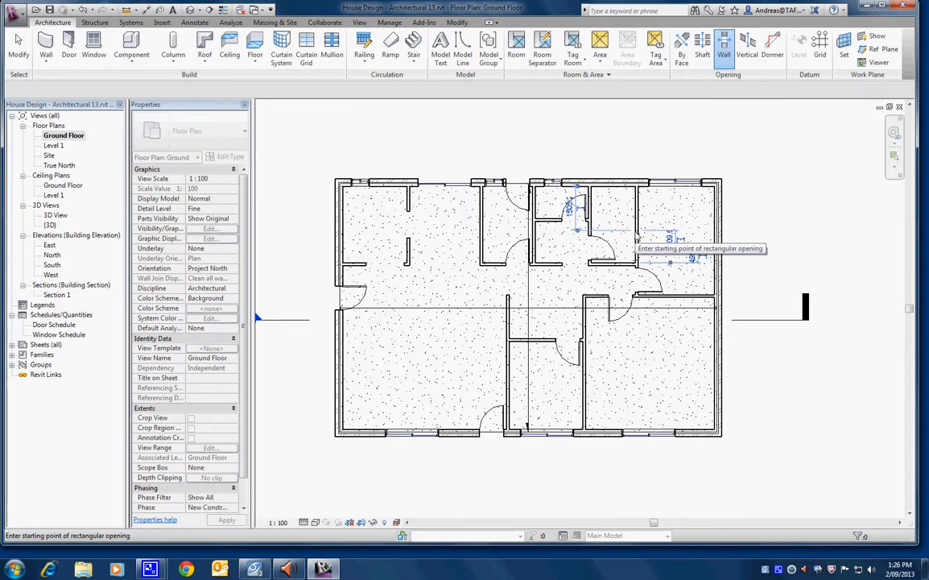
{"action": "scroll", "coordinate": [636, 237], "scroll_direction": "up", "scroll_amount": 5}
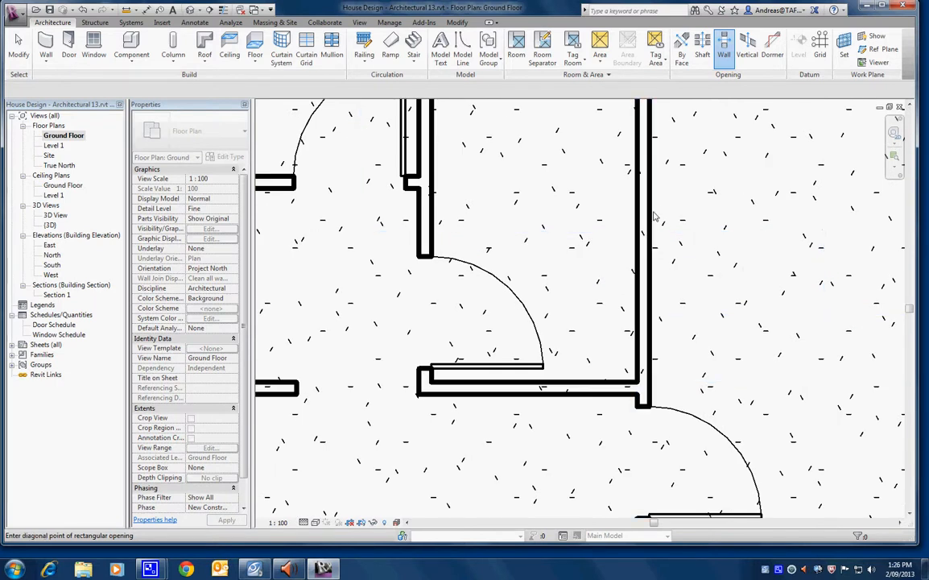
{"action": "scroll", "coordinate": [644, 236], "scroll_direction": "down", "scroll_amount": 5}
{"action": "scroll", "coordinate": [645, 236], "scroll_direction": "up", "scroll_amount": 5}
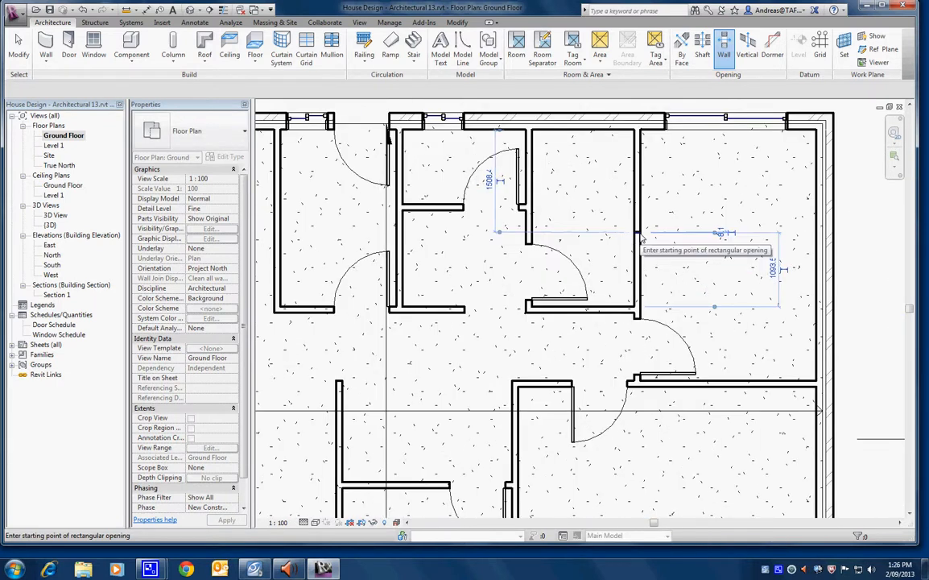
{"action": "scroll", "coordinate": [635, 228], "scroll_direction": "down", "scroll_amount": 5}
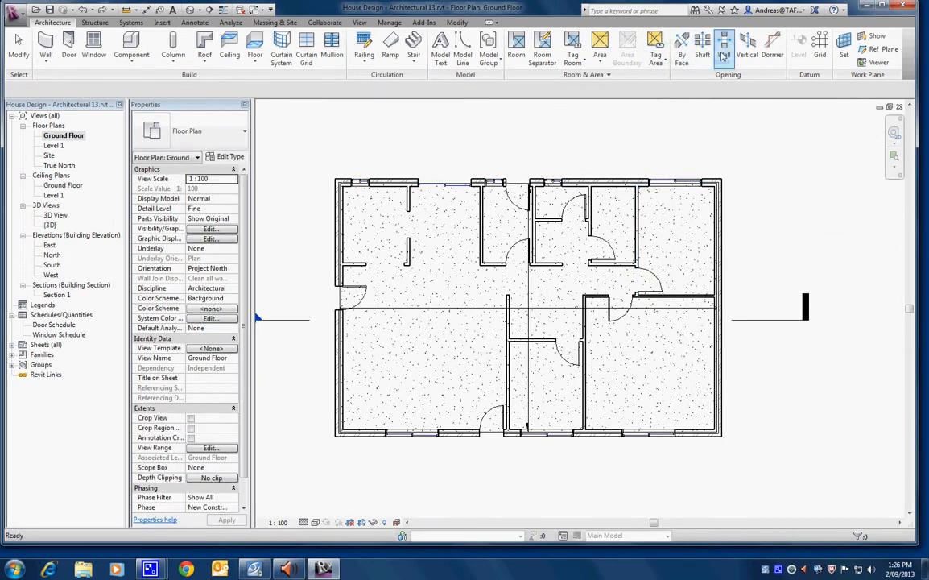
Cut a rectangular wall opening about 925 mm wide in the partition on the west side of the north-east room.
{"action": "left_click", "coordinate": [637, 236]}
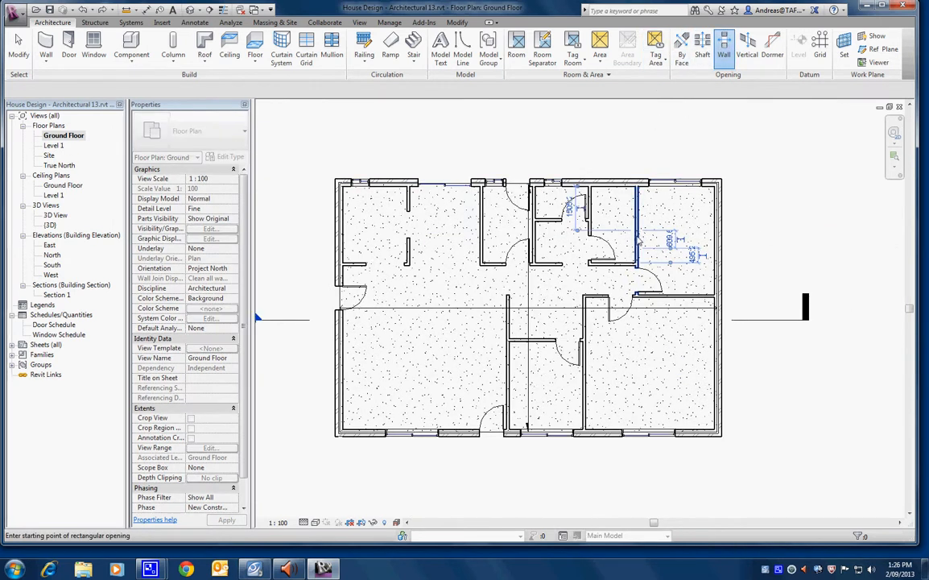
{"action": "left_click", "coordinate": [640, 232]}
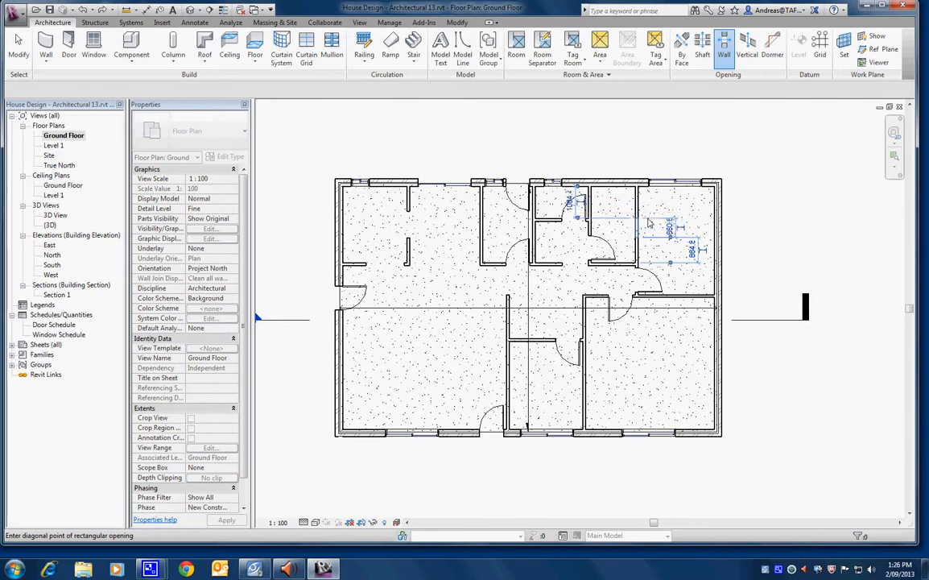
{"action": "left_click", "coordinate": [645, 215]}
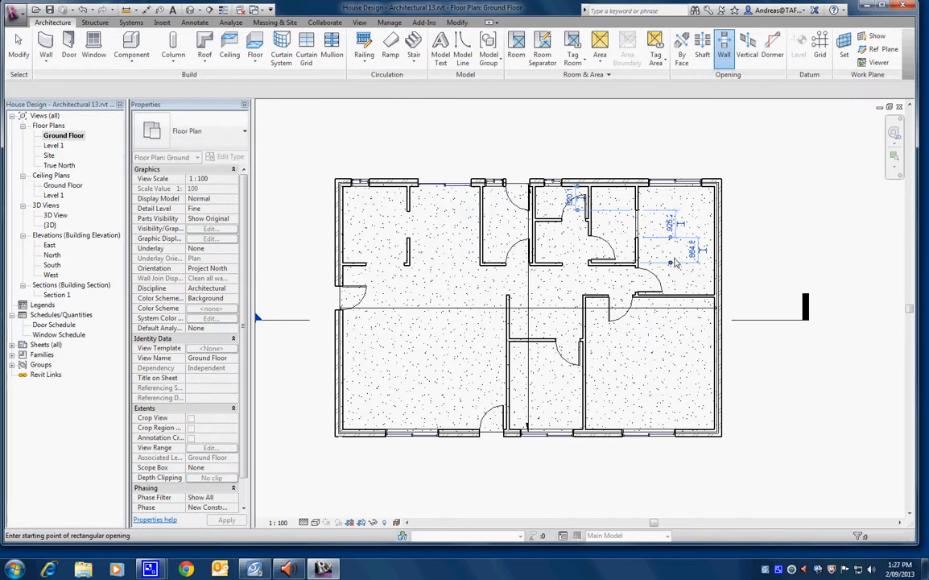
Set the new opening's width to 900 mm and its distance from the north exterior wall to 900 mm.
{"action": "scroll", "coordinate": [677, 213], "scroll_direction": "up", "scroll_amount": 3}
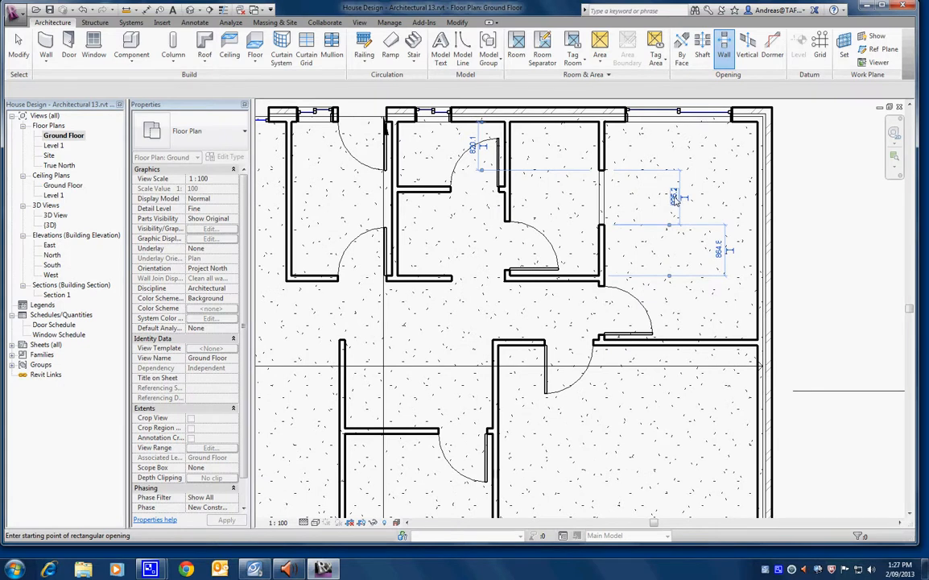
{"action": "left_click", "coordinate": [674, 197]}
{"action": "type", "text": "90"}
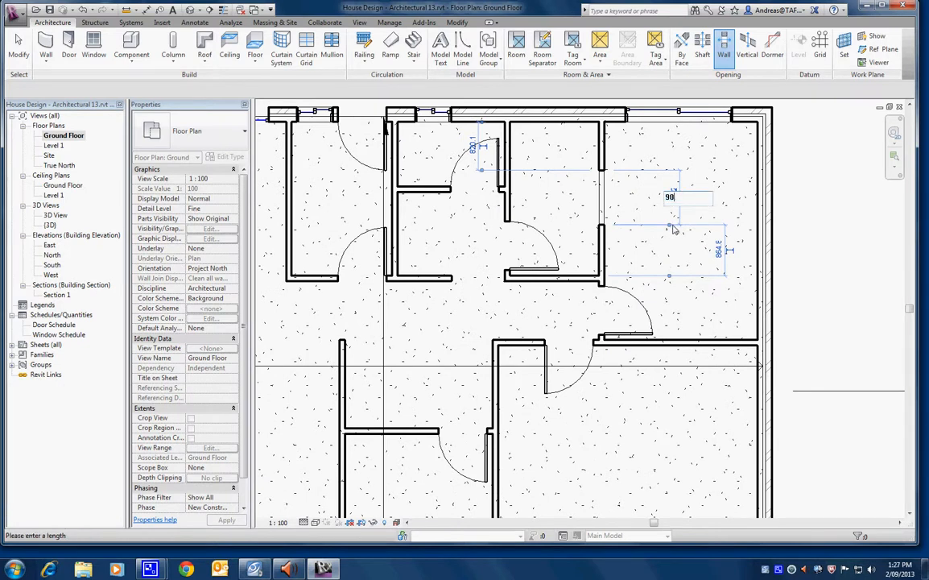
{"action": "type", "text": "0"}
{"action": "key", "text": "Return"}
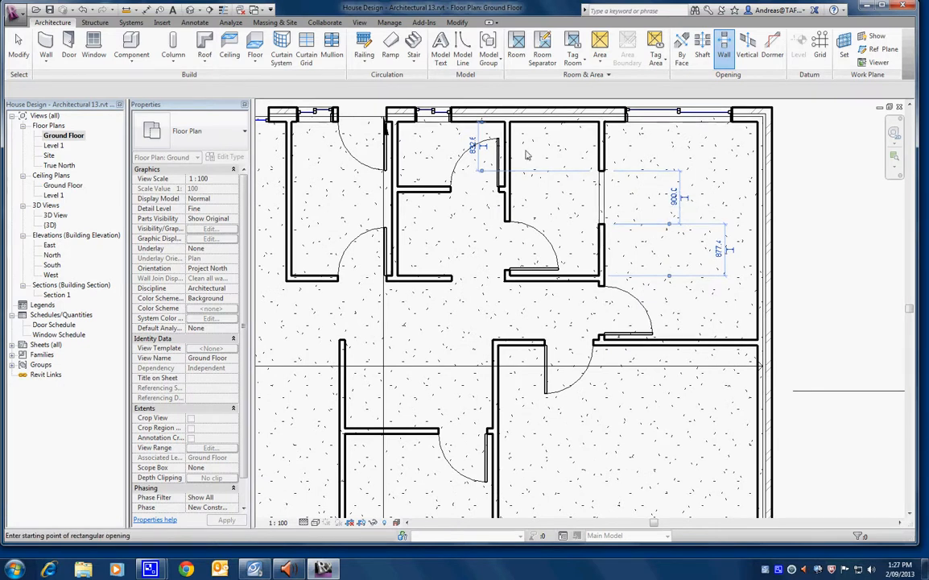
{"action": "left_click", "coordinate": [474, 145]}
{"action": "type", "text": "900"}
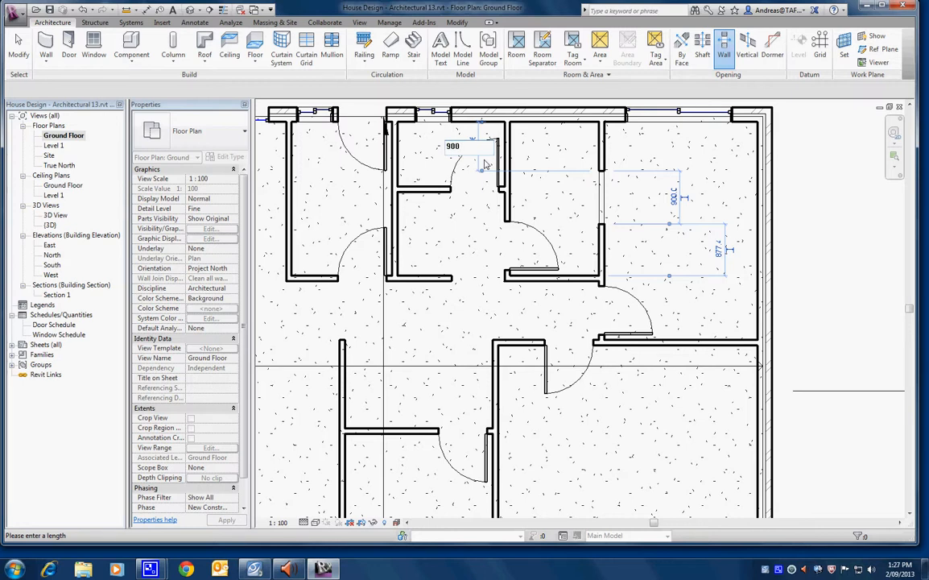
{"action": "key", "text": "Return"}
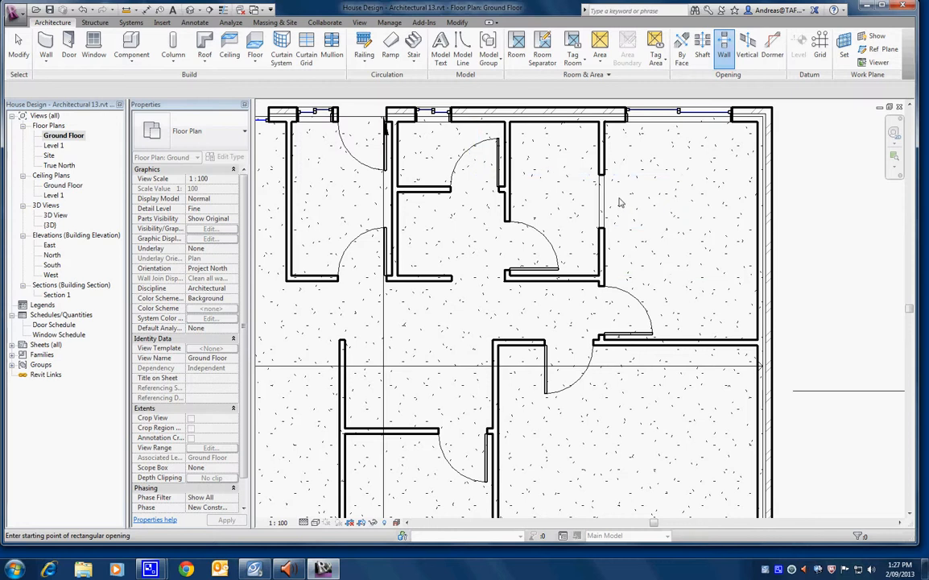
{"action": "left_click", "coordinate": [18, 47]}
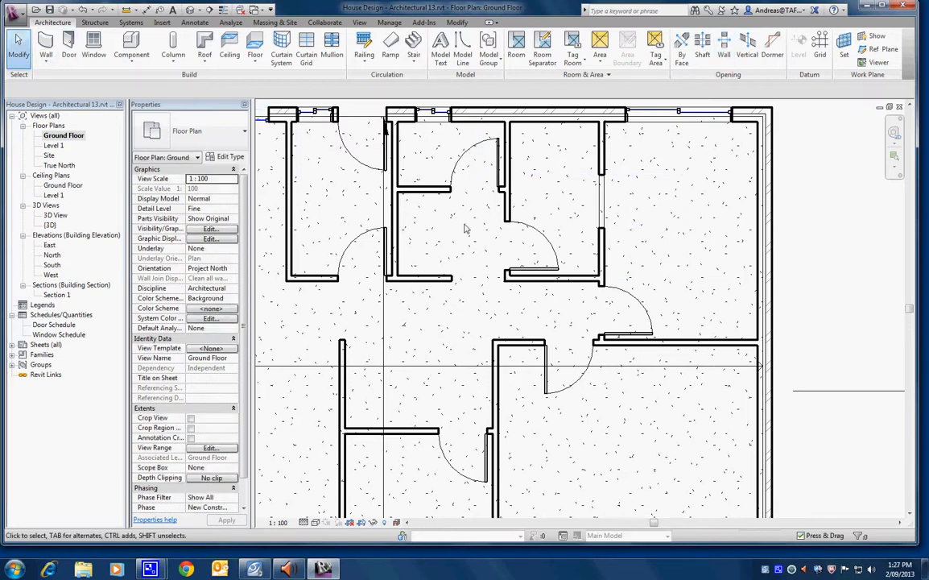
Select the new wall opening and show it up close in the {3D} view.
{"action": "left_click", "coordinate": [606, 208]}
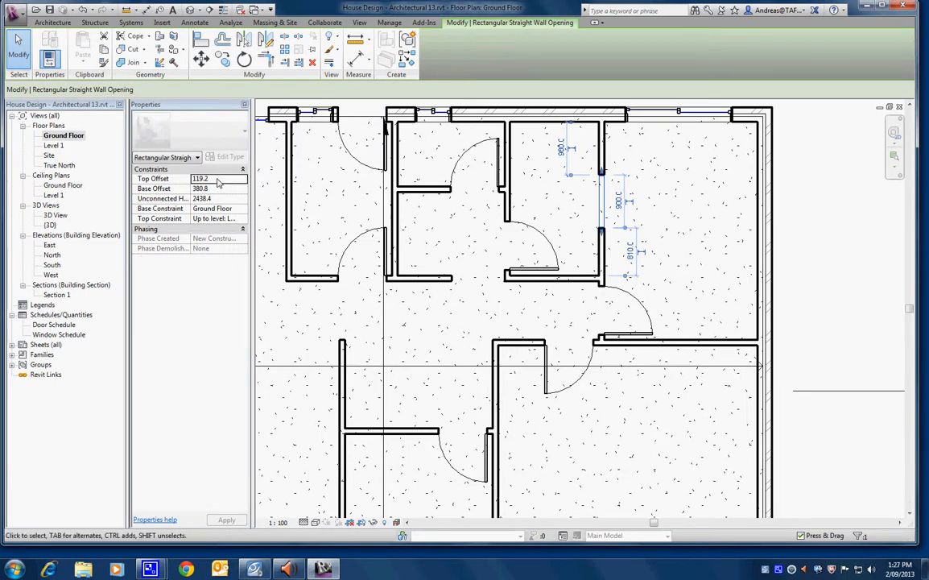
{"action": "left_click", "coordinate": [218, 183]}
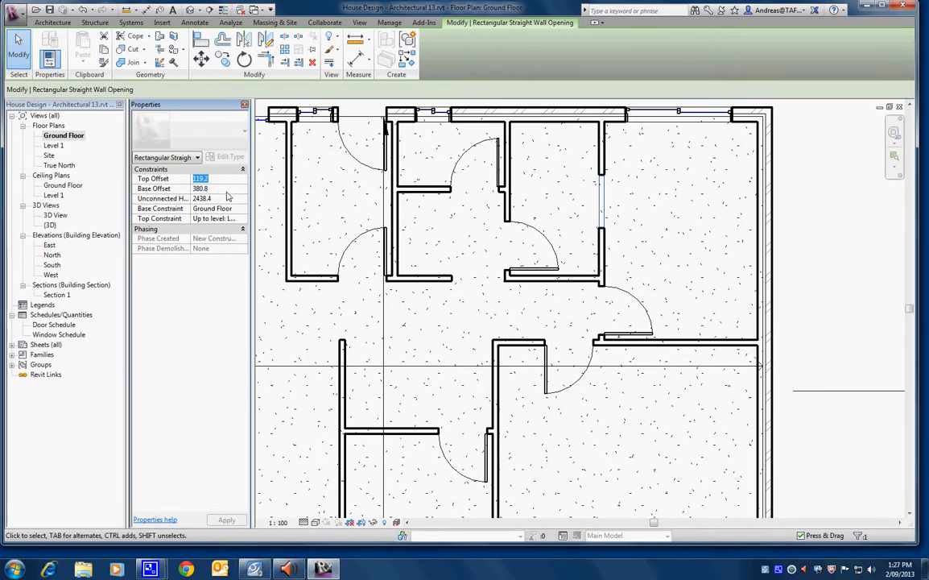
{"action": "double_click", "coordinate": [50, 225]}
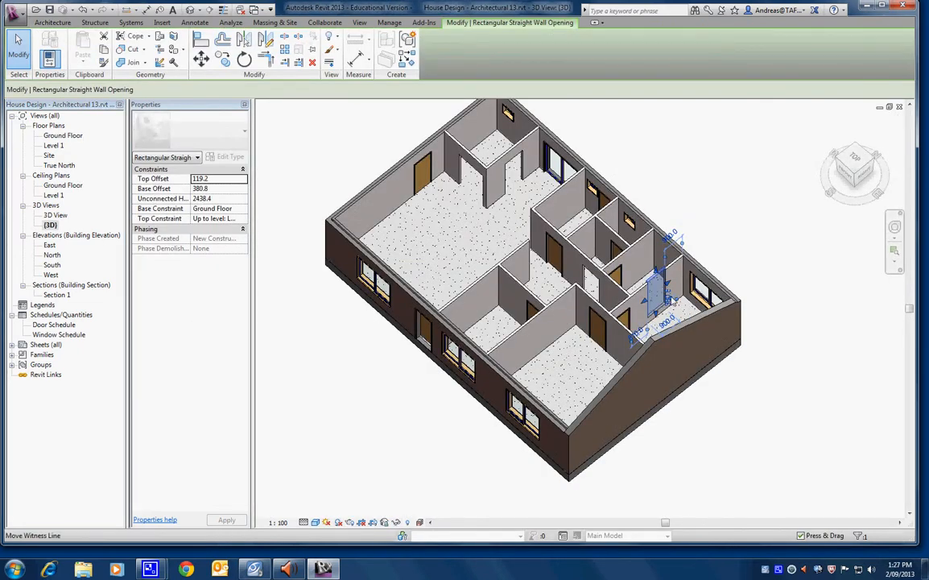
{"action": "scroll", "coordinate": [648, 326], "scroll_direction": "up", "scroll_amount": 5}
{"action": "middle_click_drag", "start_coordinate": [580, 278], "coordinate": [652, 258], "text": "shift"}
Set the opening's top and base offsets to 0 and its unconnected height to 2040 mm.
{"action": "left_click", "coordinate": [215, 179]}
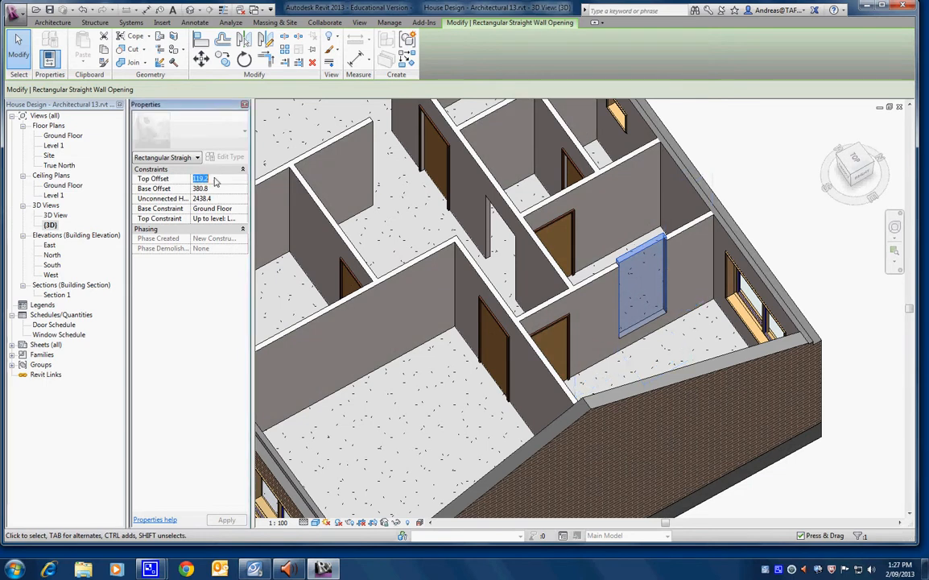
{"action": "type", "text": "0"}
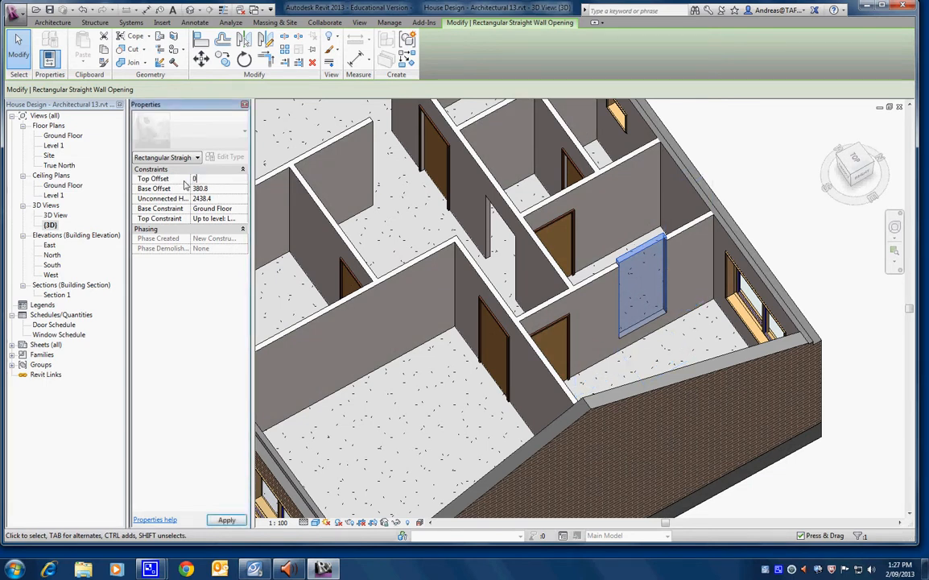
{"action": "key", "text": "Tab"}
{"action": "type", "text": "0"}
{"action": "key", "text": "Tab"}
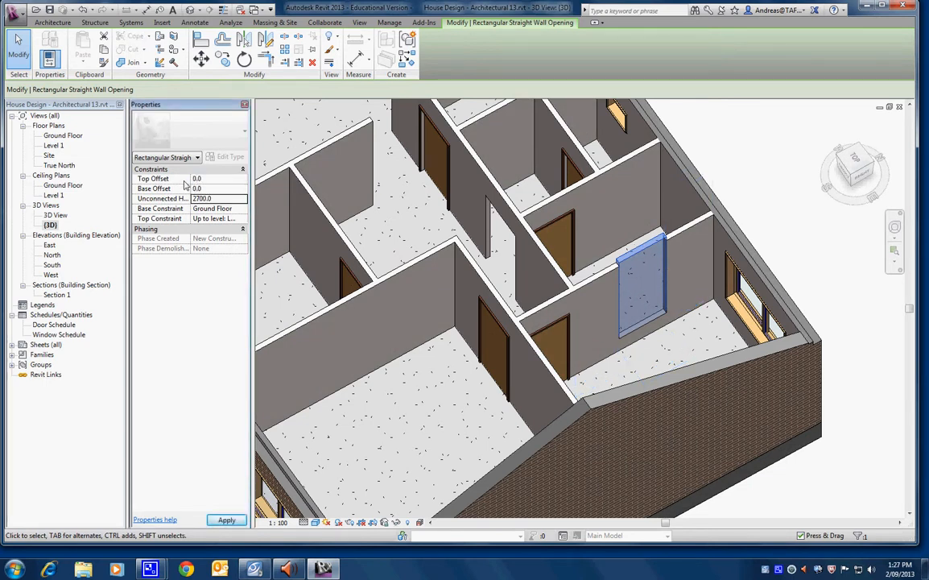
{"action": "type", "text": "2040"}
{"action": "key", "text": "Return"}
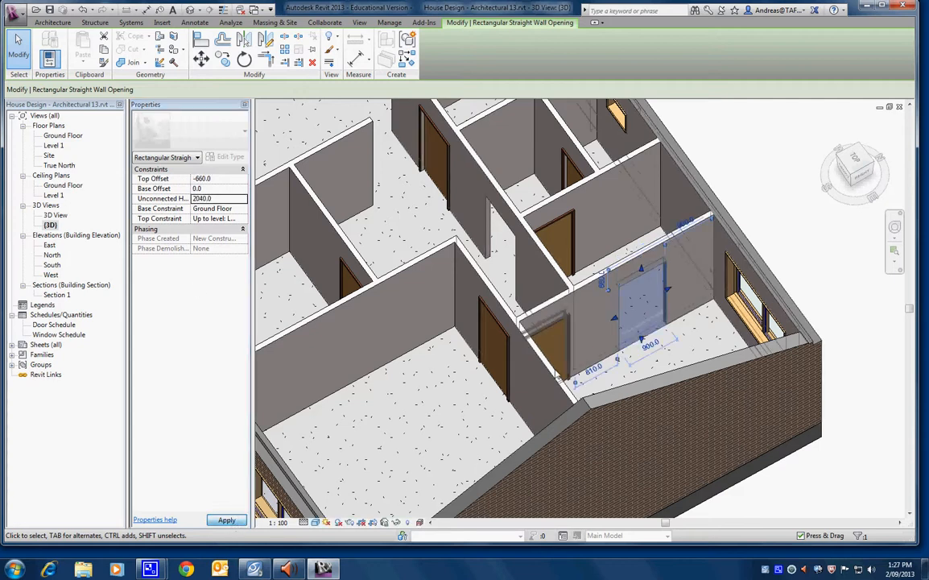
{"action": "middle_click_drag", "start_coordinate": [683, 342], "coordinate": [656, 338], "text": "shift"}
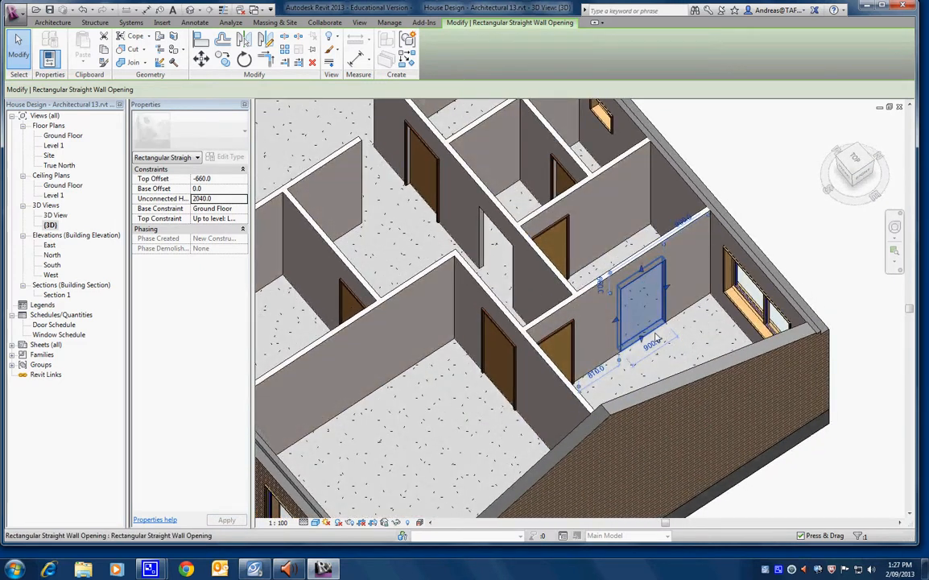
{"action": "key", "text": "Escape"}
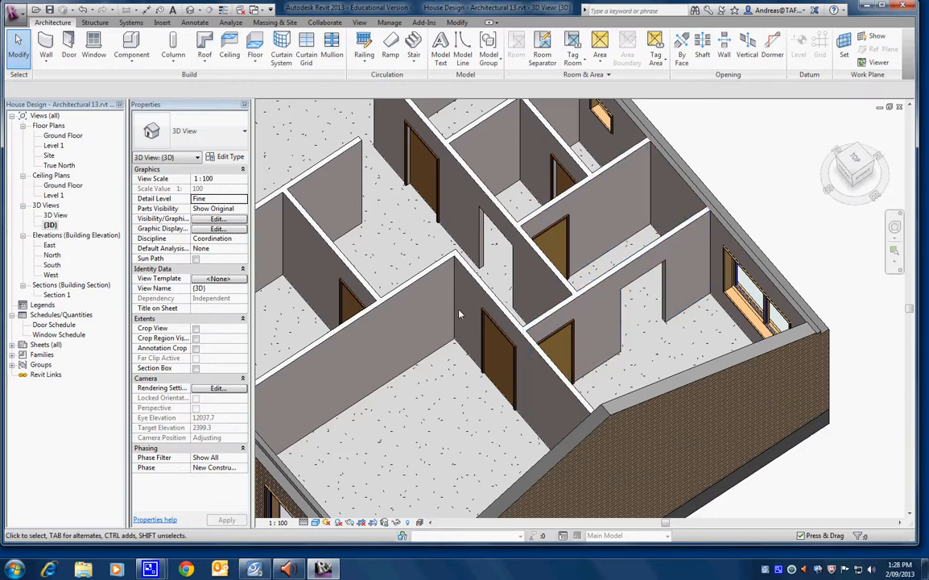
{"action": "scroll", "coordinate": [459, 314], "scroll_direction": "down", "scroll_amount": 2}
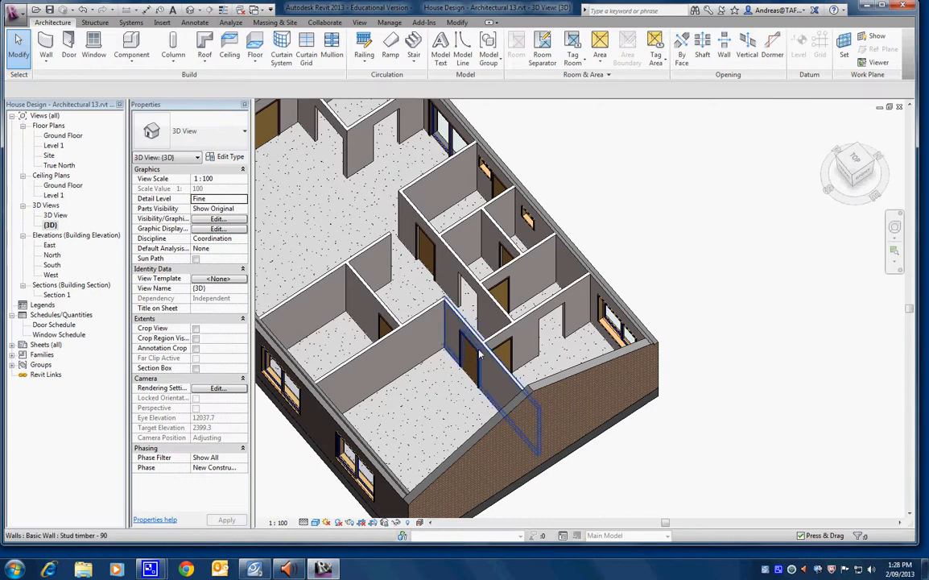
{"action": "left_click", "coordinate": [869, 7]}
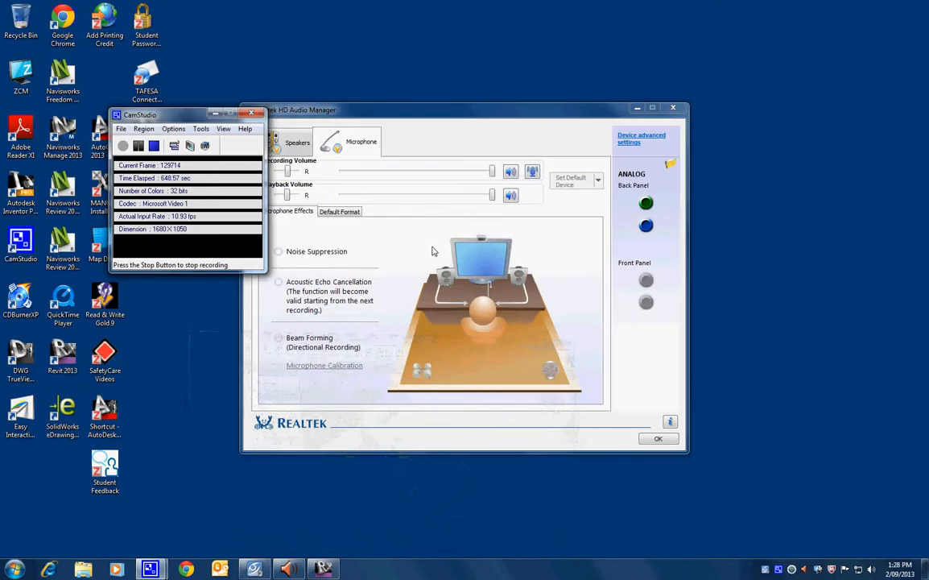